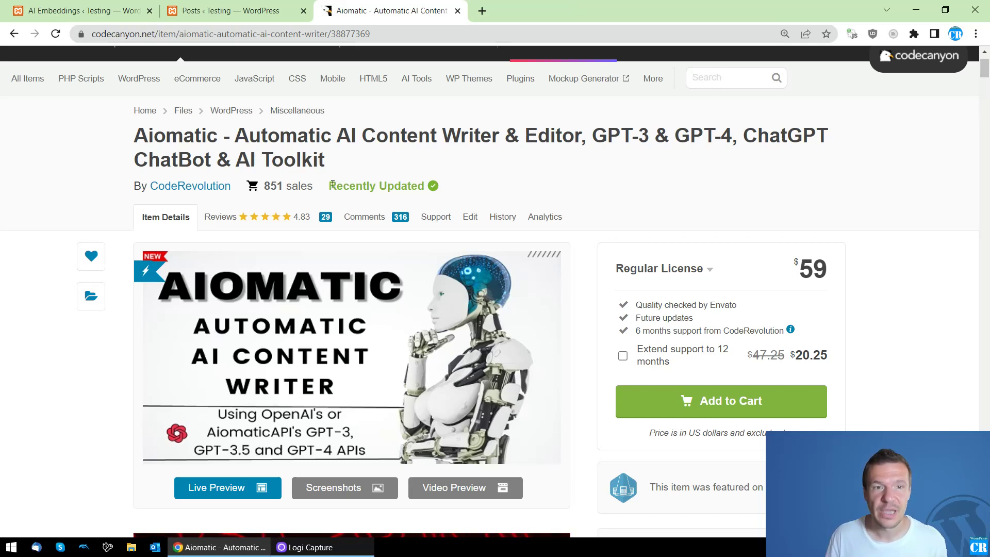
# Switch to the AI Embeddings page and review the Step 2: Auto Index Existing Posts options (maximum 10 posts).
pyautogui.click(123, 5)
pyautogui.scroll(-5, 55, 411)
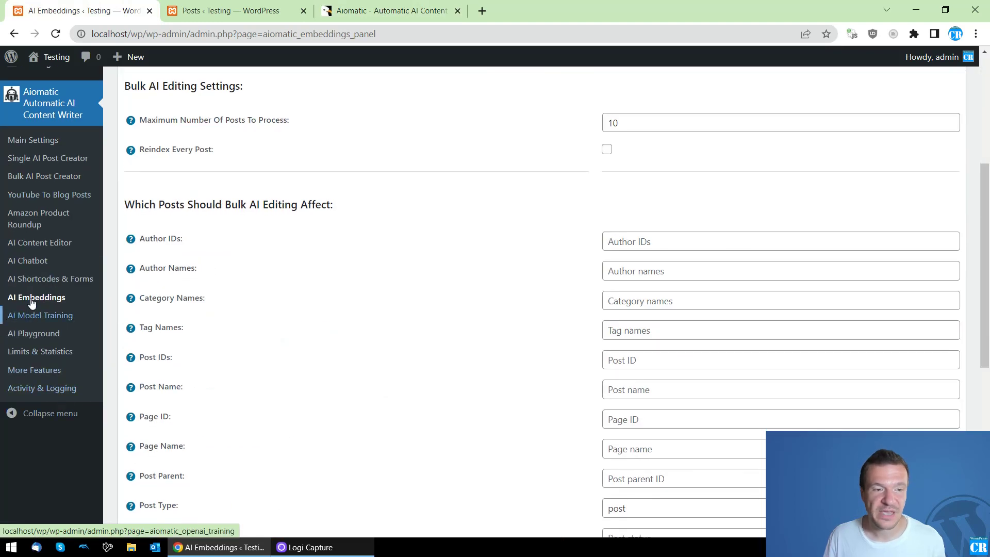
pyautogui.scroll(5, 320, 344)
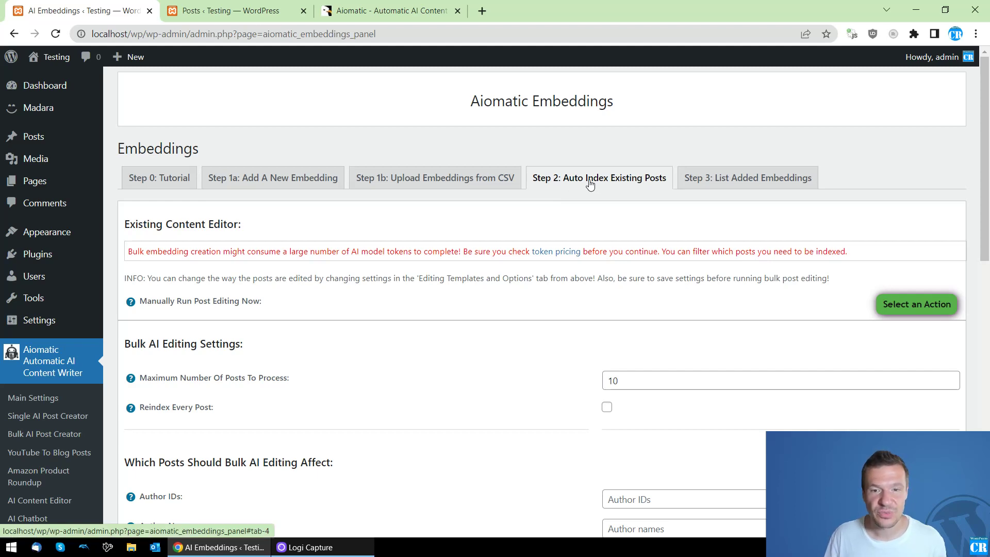
pyautogui.scroll(-4, 858, 150)
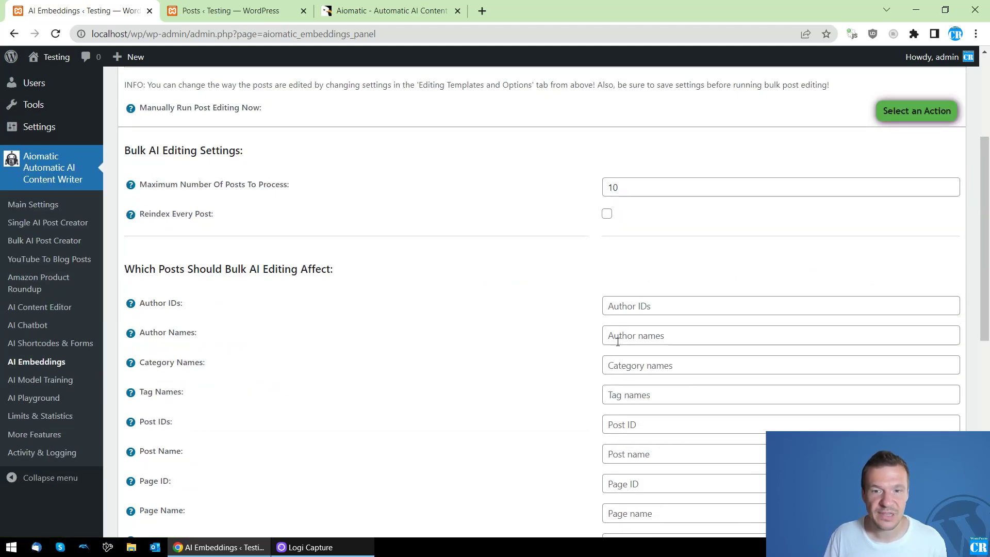
pyautogui.scroll(4, 526, 346)
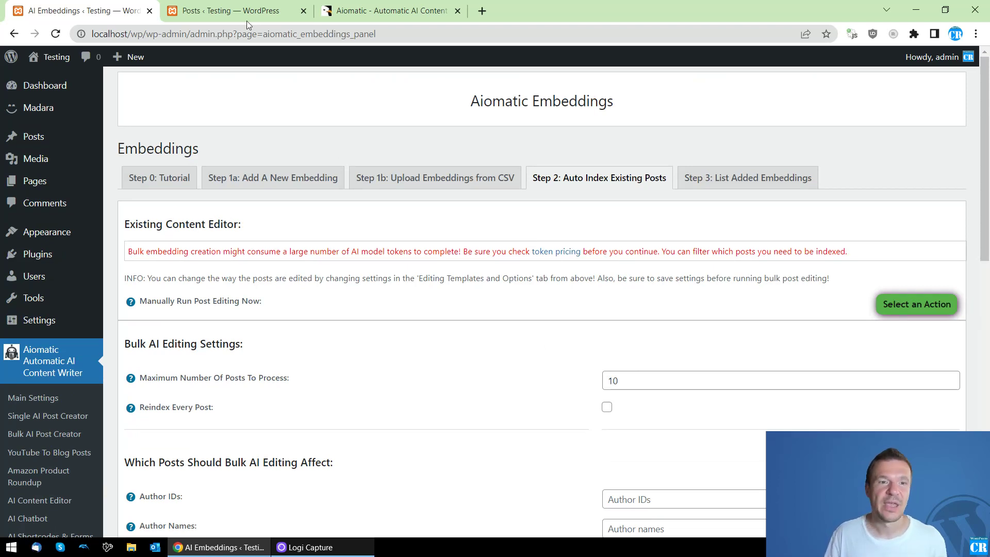
# On the Posts list, check the available Bulk actions, then open Aiomatic AI Embeddings in a new tab.
pyautogui.click(231, 9)
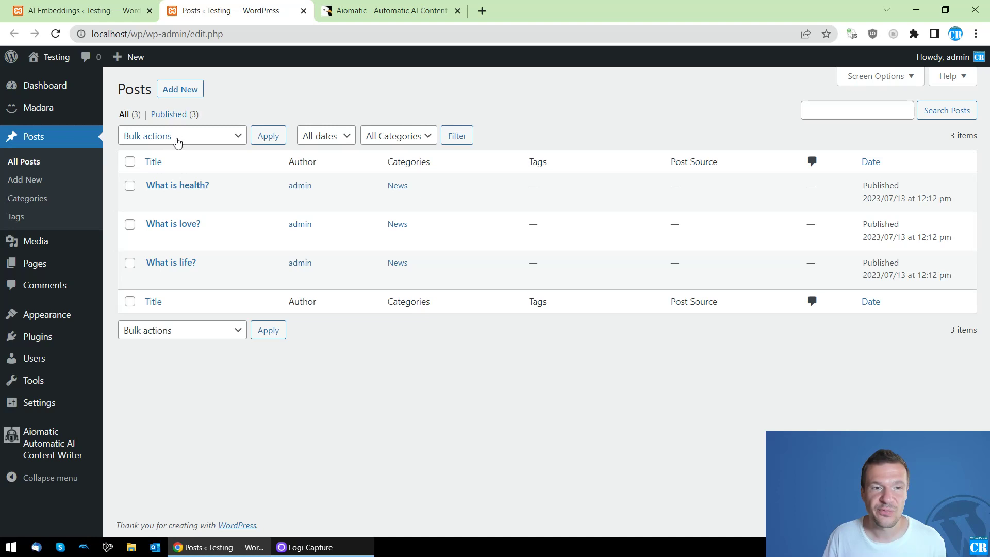
pyautogui.click(212, 147)
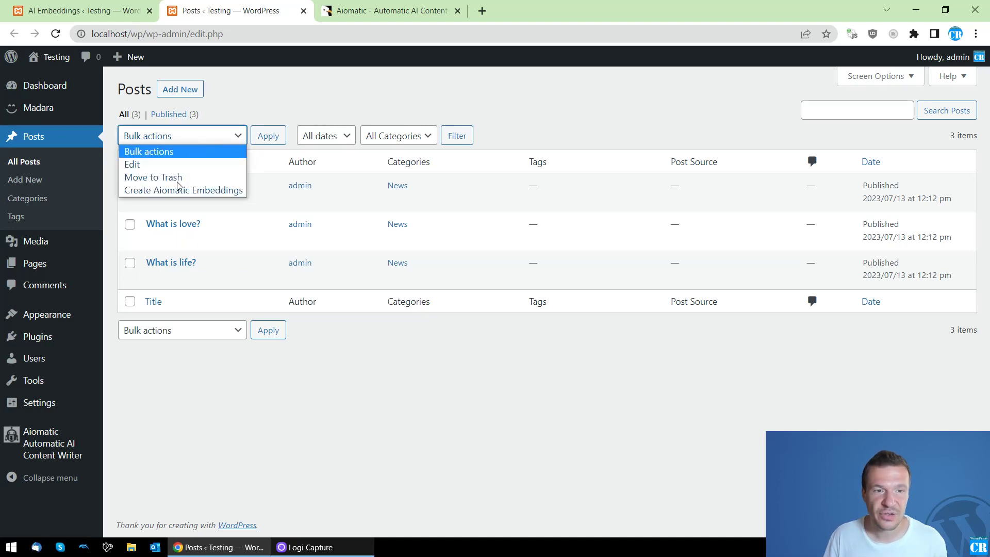
pyautogui.click(245, 93)
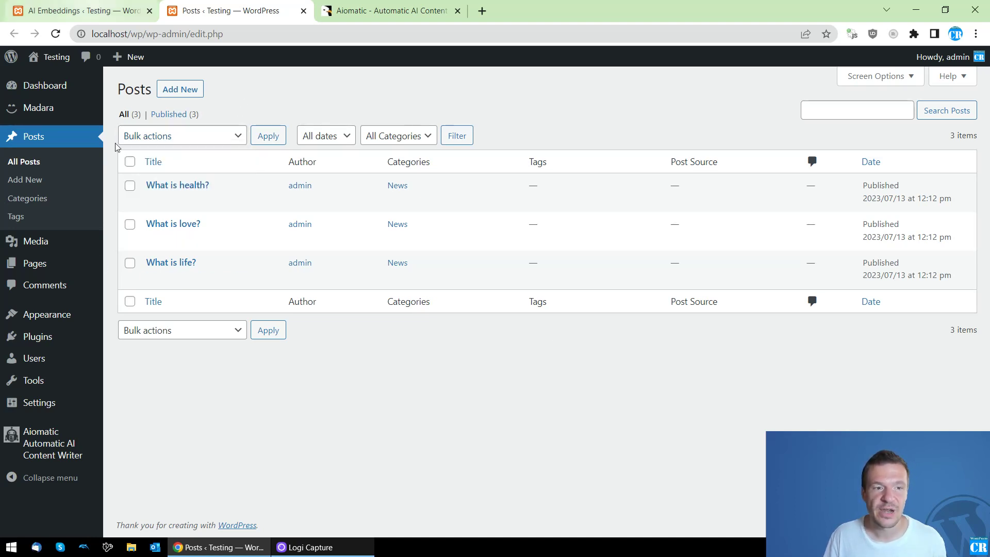
pyautogui.moveTo(49, 439)
pyautogui.middleClick(140, 390)
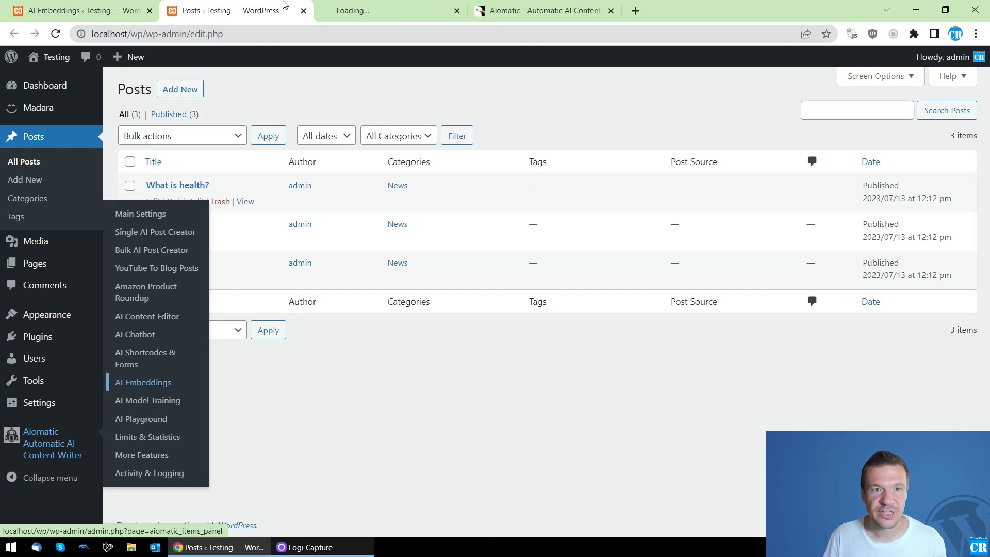
# Go to the new tab and show the Embeddings section of Aiomatic's Main Settings.
pyautogui.hotkey('ctrl', 'Tab')
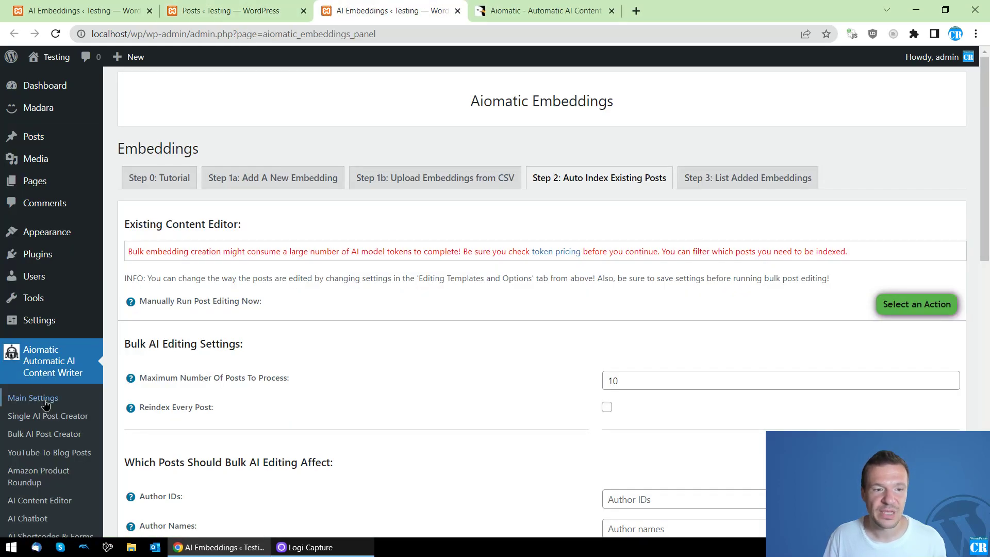
pyautogui.click(34, 398)
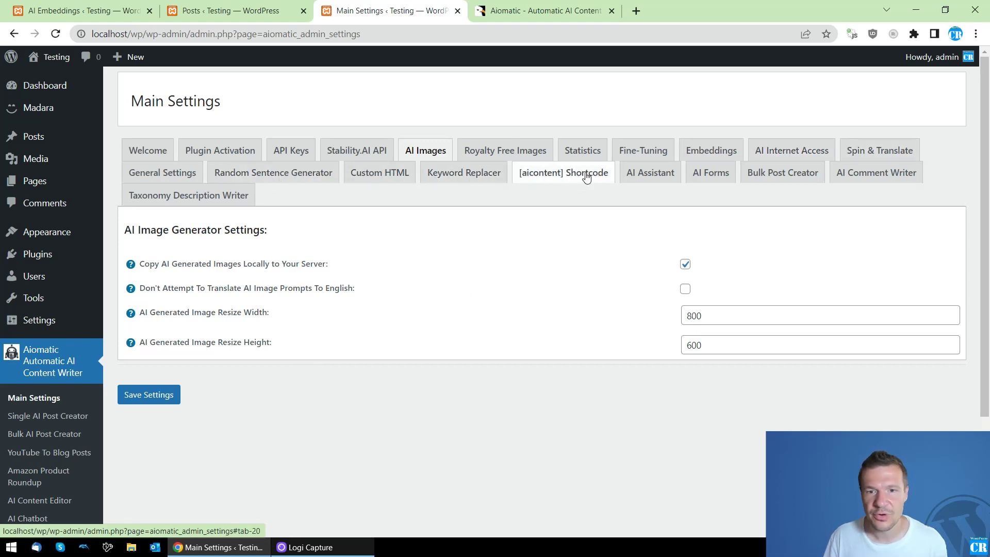
pyautogui.click(712, 150)
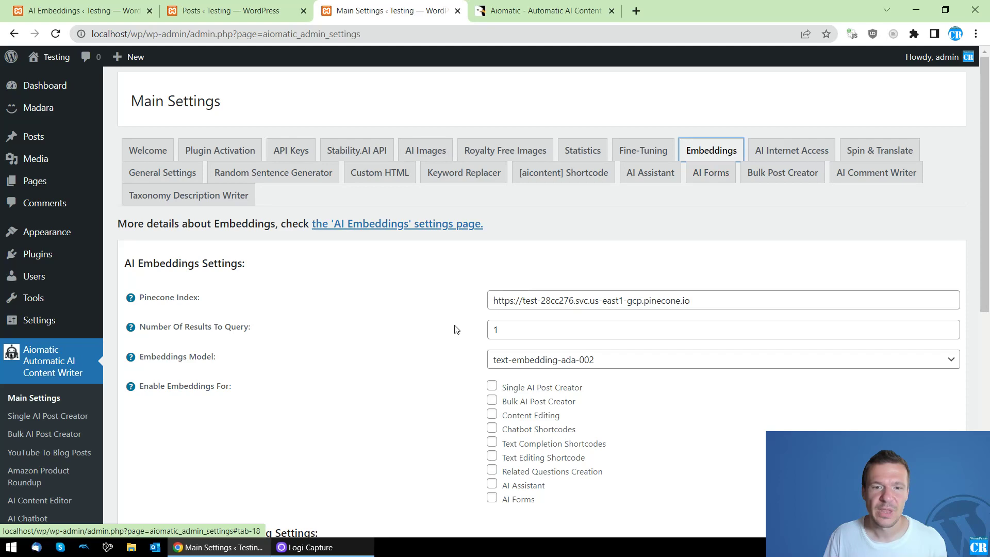
pyautogui.scroll(-6, 394, 316)
pyautogui.scroll(-2, 391, 316)
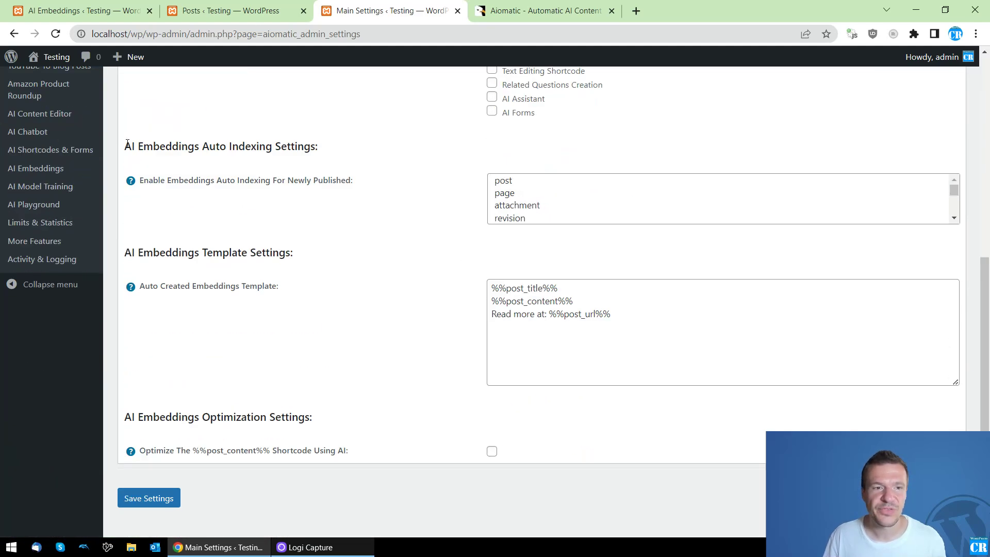
# Point out the auto-indexing setting for Newly Published posts and the embeddings template.
pyautogui.moveTo(127, 144); pyautogui.dragTo(316, 147)
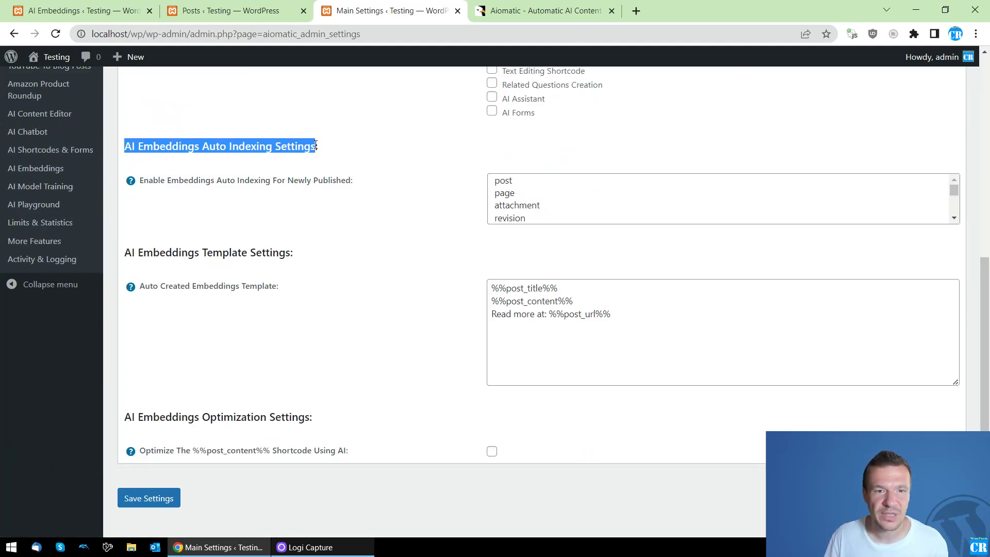
pyautogui.moveTo(163, 181); pyautogui.dragTo(166, 181)
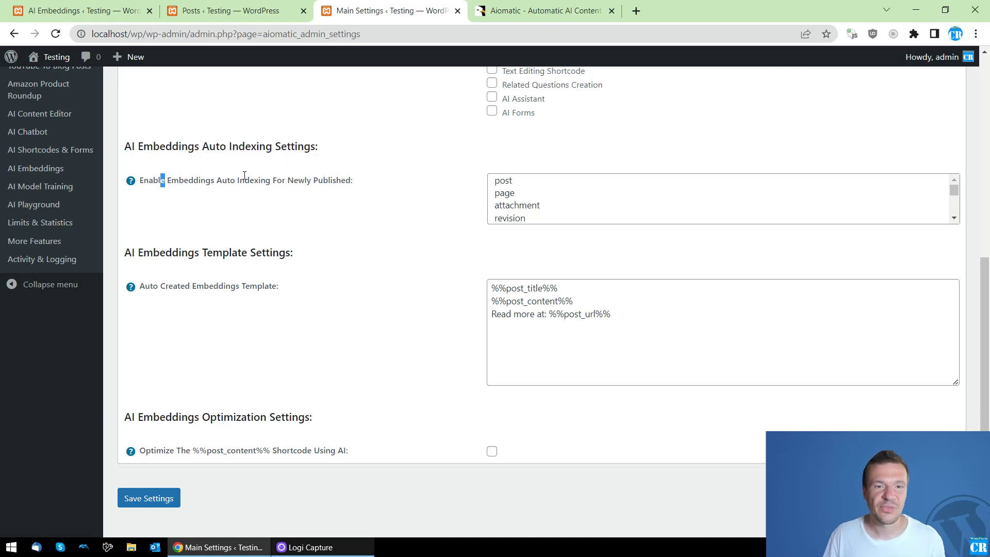
pyautogui.moveTo(288, 180); pyautogui.dragTo(346, 180)
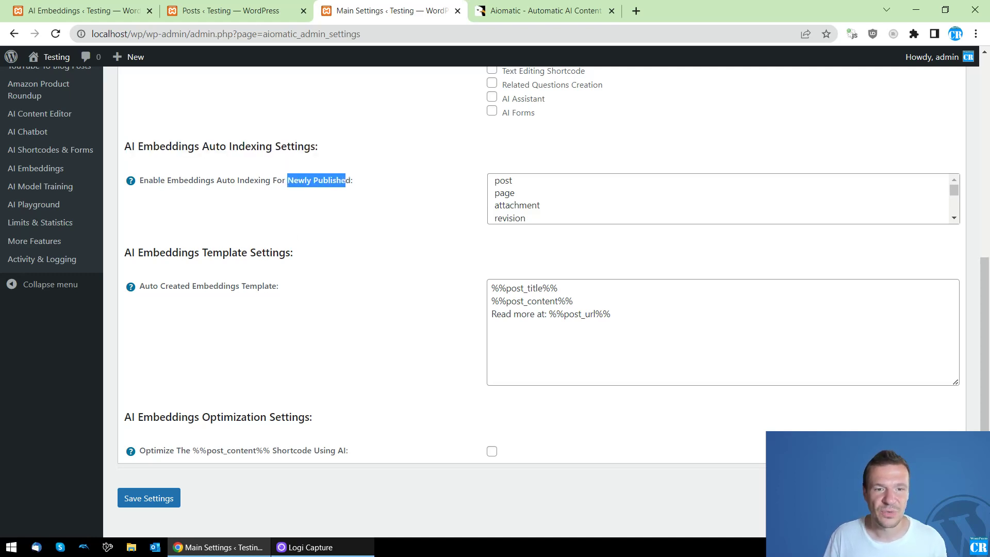
pyautogui.click(324, 204)
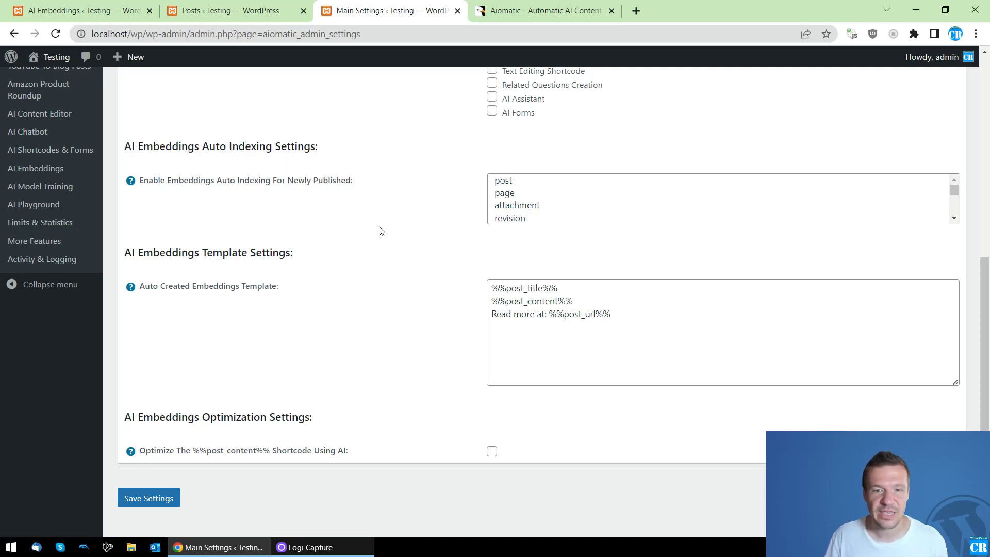
pyautogui.scroll(-6, 504, 185)
pyautogui.scroll(6, 495, 206)
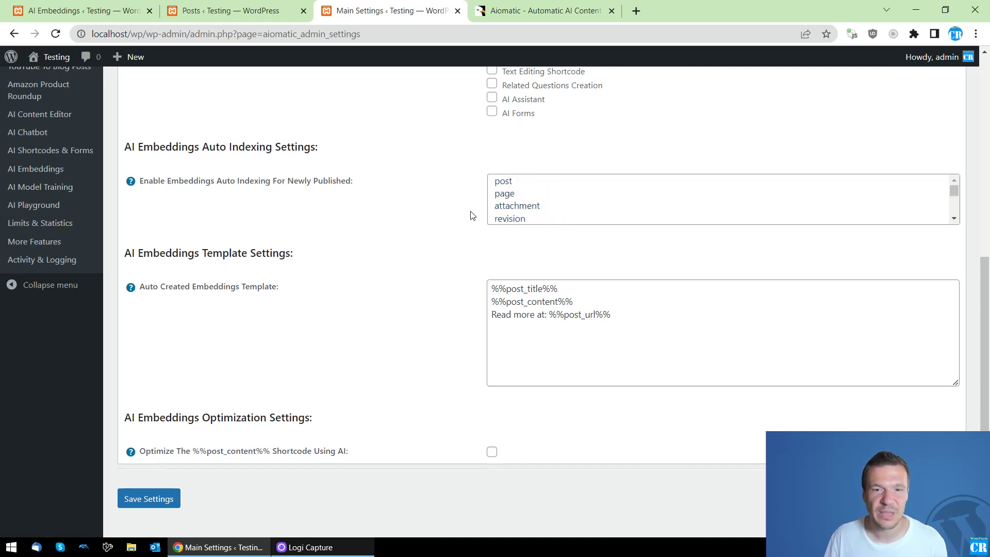
pyautogui.scroll(3, 393, 315)
pyautogui.scroll(-4, 387, 309)
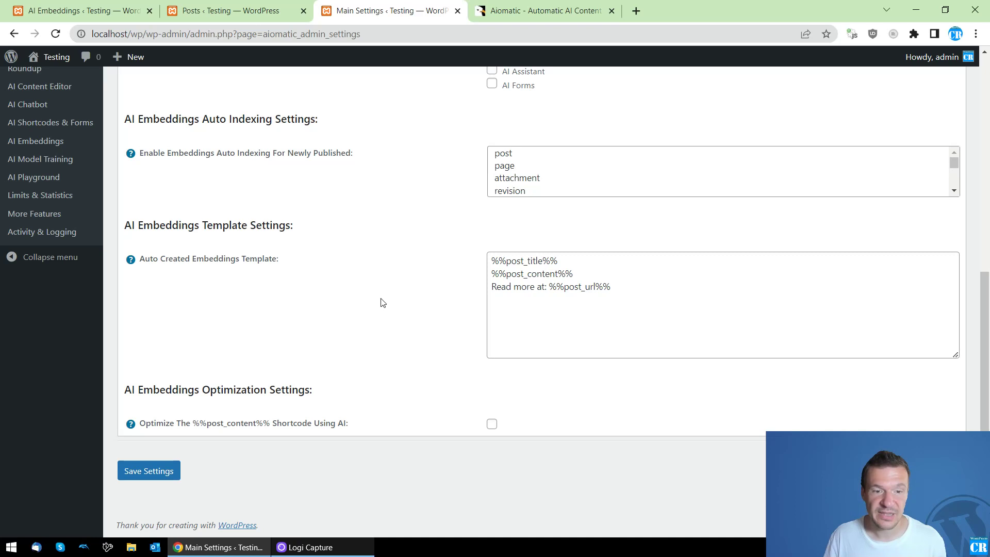
pyautogui.scroll(1, 383, 302)
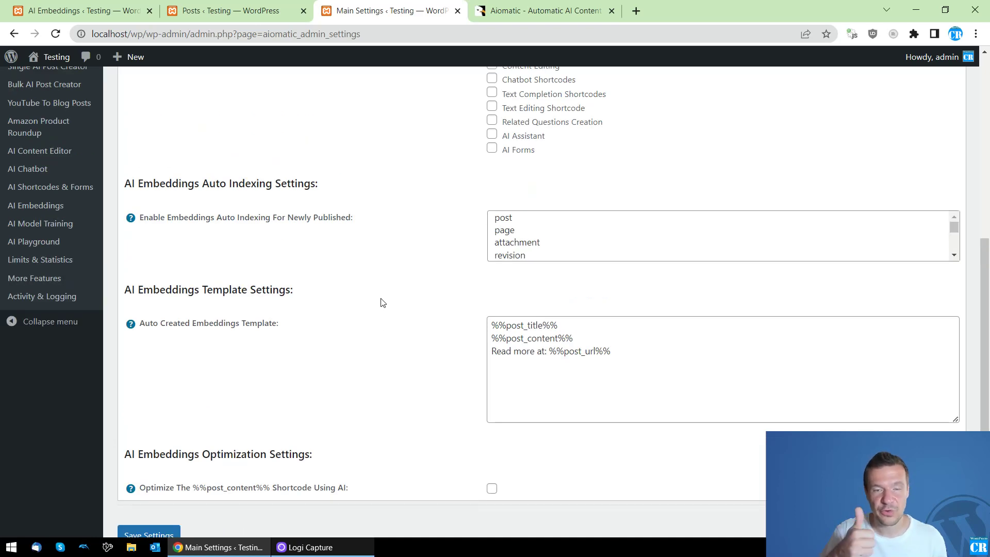
pyautogui.click(53, 6)
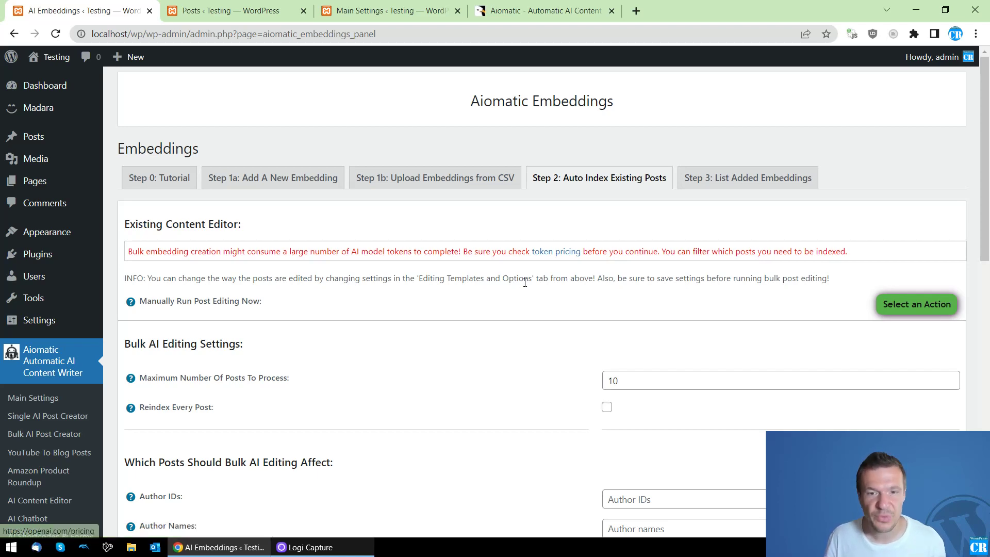
pyautogui.scroll(-3, 440, 483)
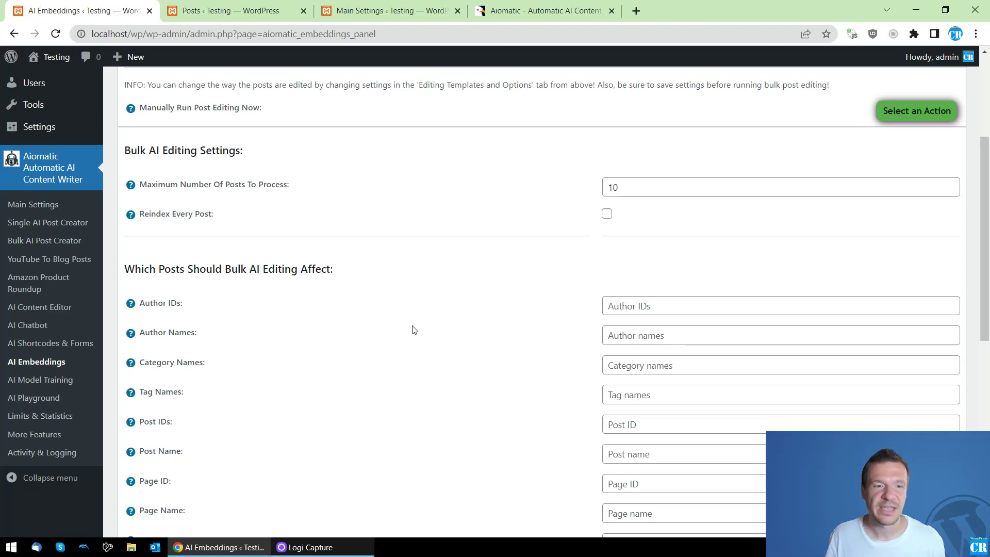
pyautogui.scroll(4, 412, 331)
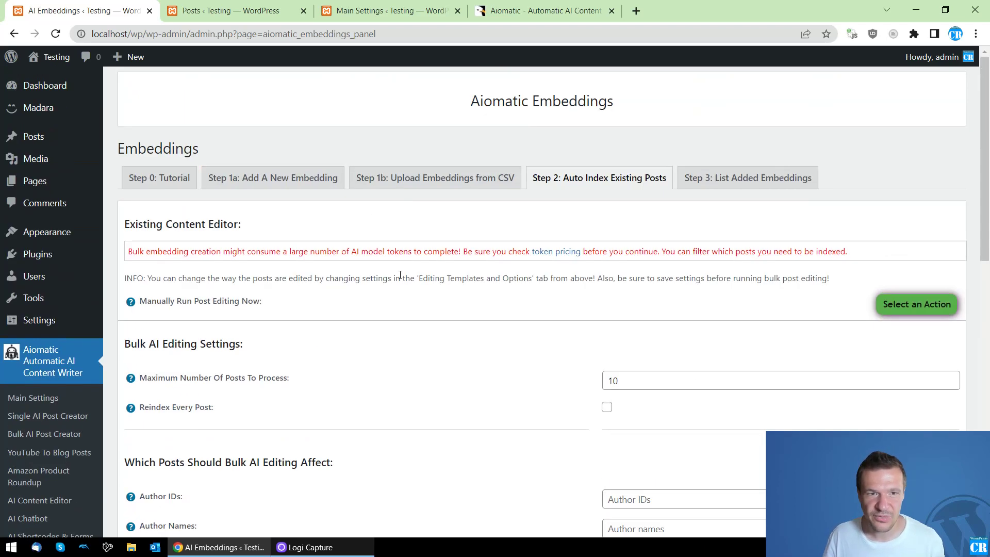
pyautogui.click(229, 10)
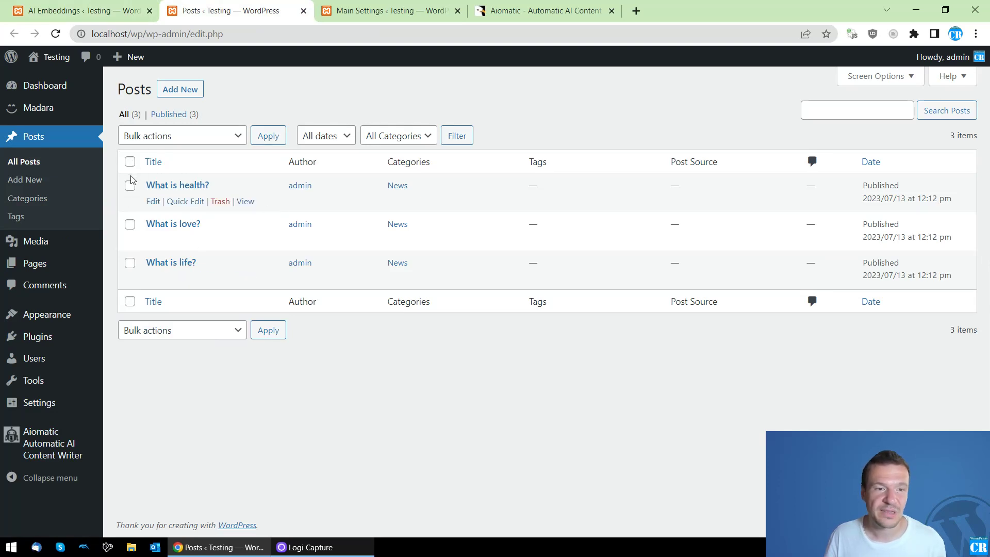
pyautogui.click(135, 136)
pyautogui.click(413, 245)
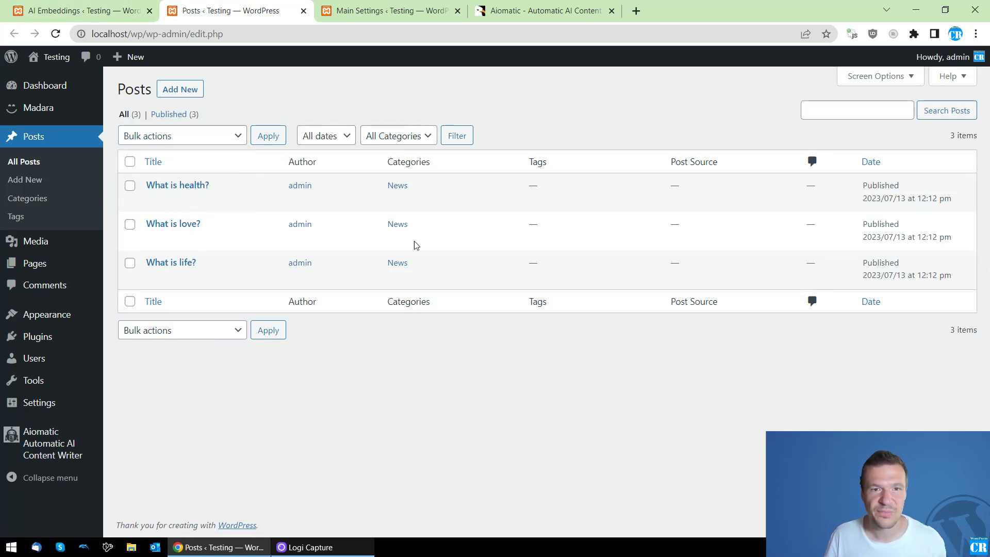
pyautogui.click(392, 10)
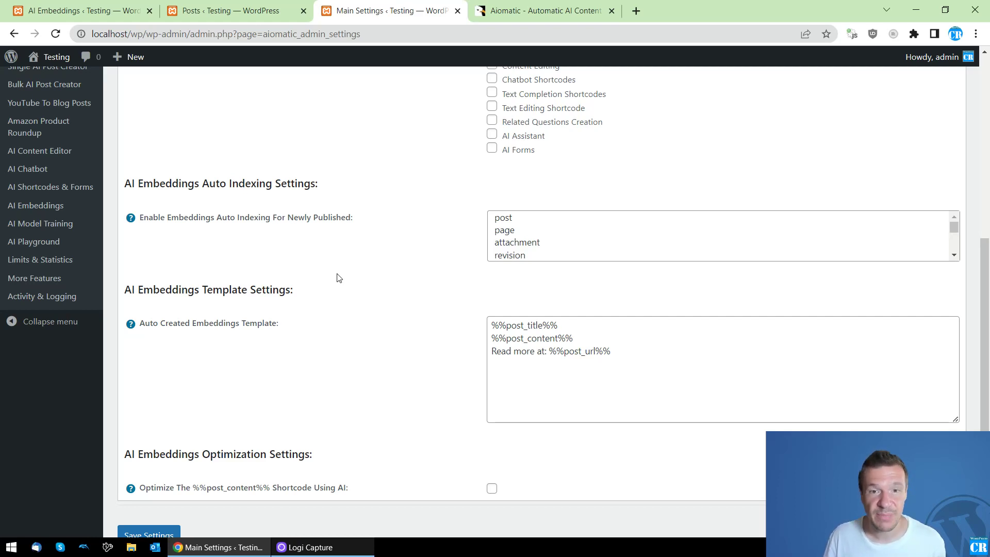
pyautogui.click(510, 13)
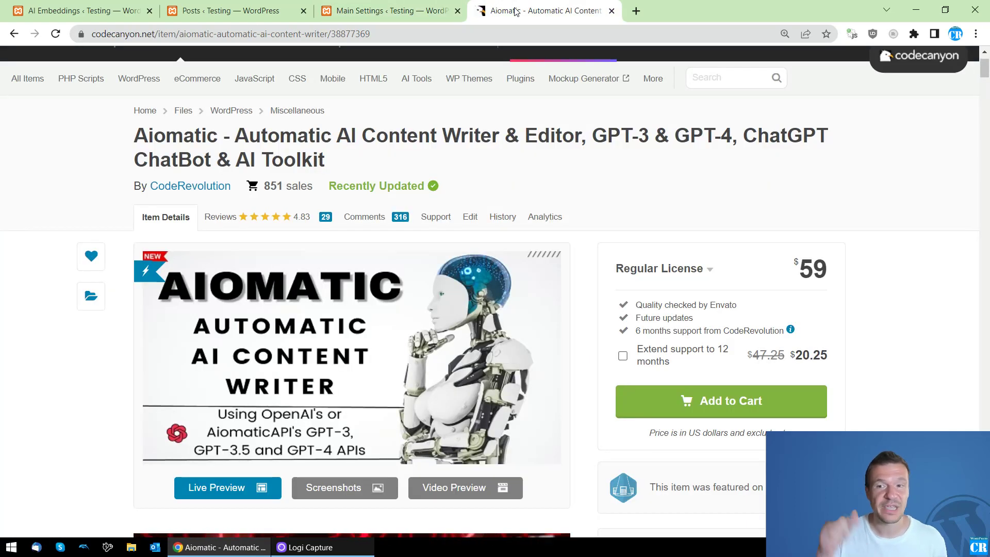
pyautogui.click(351, 9)
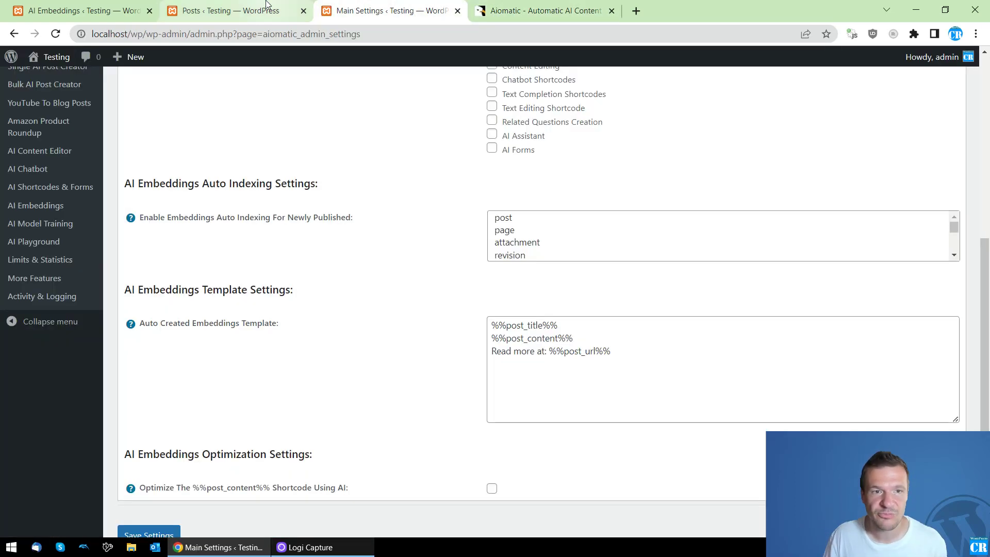
pyautogui.click(154, 7)
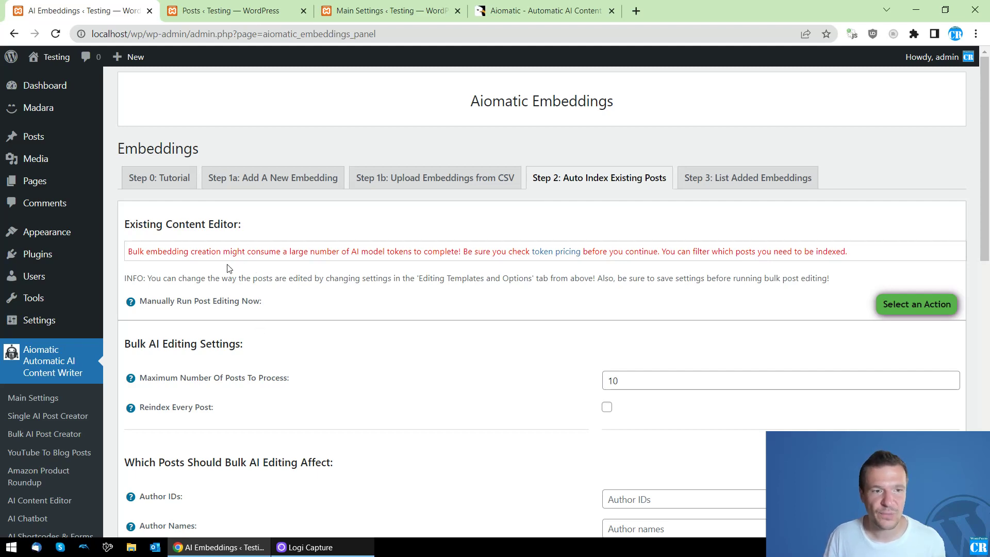
pyautogui.scroll(-4, 93, 433)
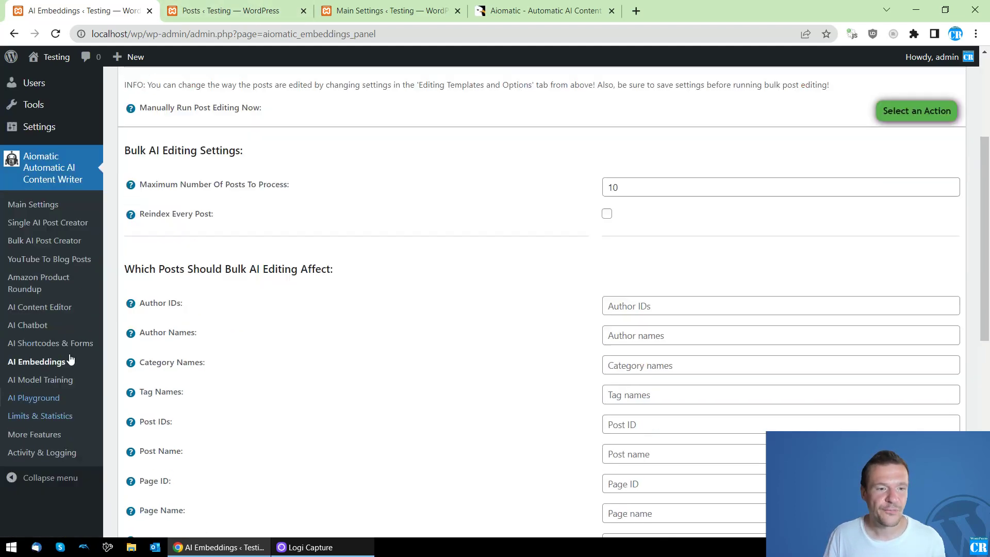
# Open AI Embeddings in a new tab, refresh its list of added embeddings, then return to the Posts list.
pyautogui.middleClick(30, 367)
pyautogui.scroll(5, 255, 336)
pyautogui.click(235, 11)
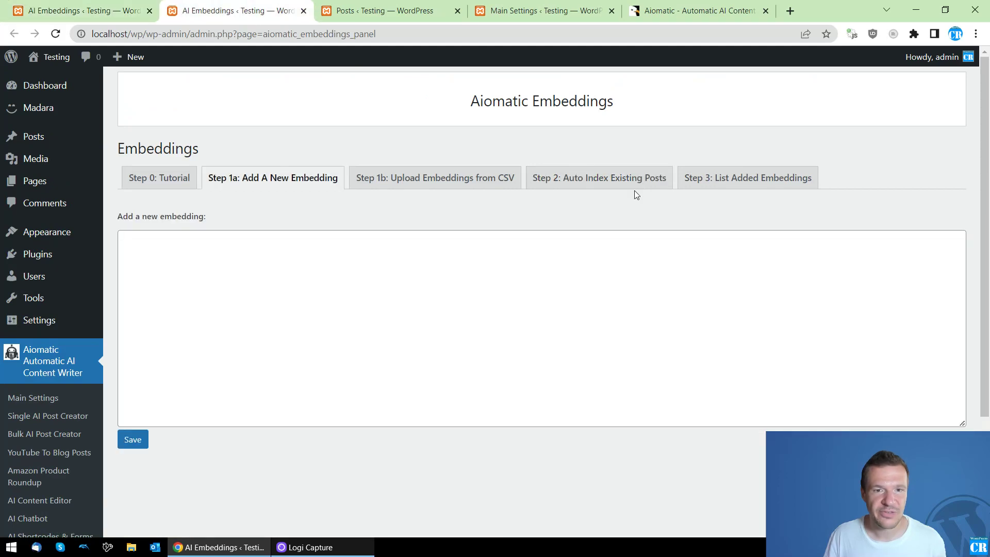
pyautogui.click(747, 179)
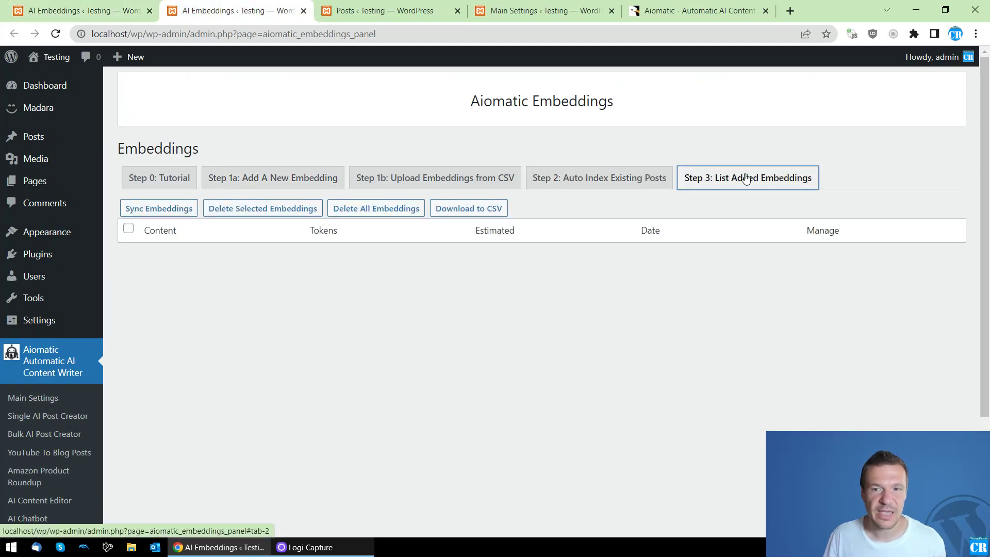
pyautogui.click(144, 204)
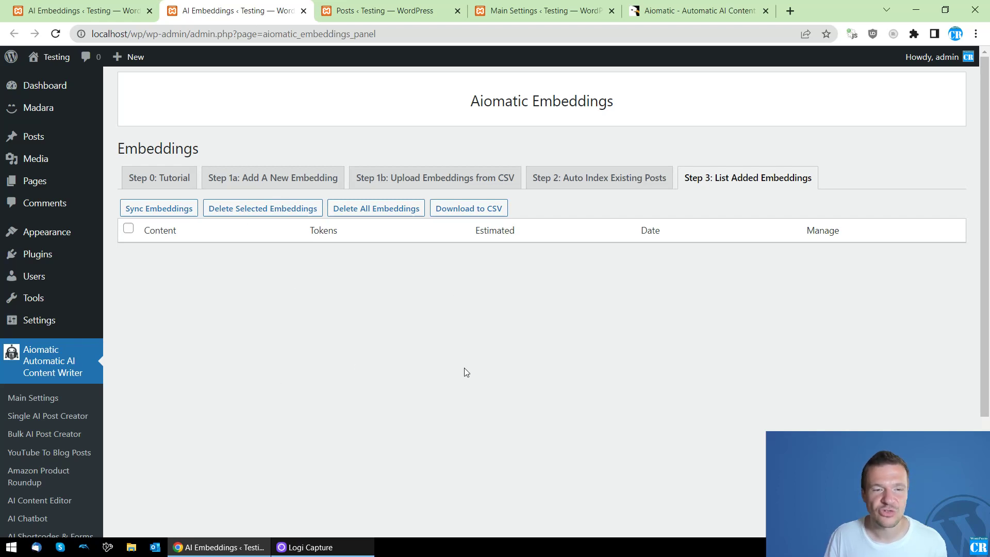
pyautogui.click(367, 8)
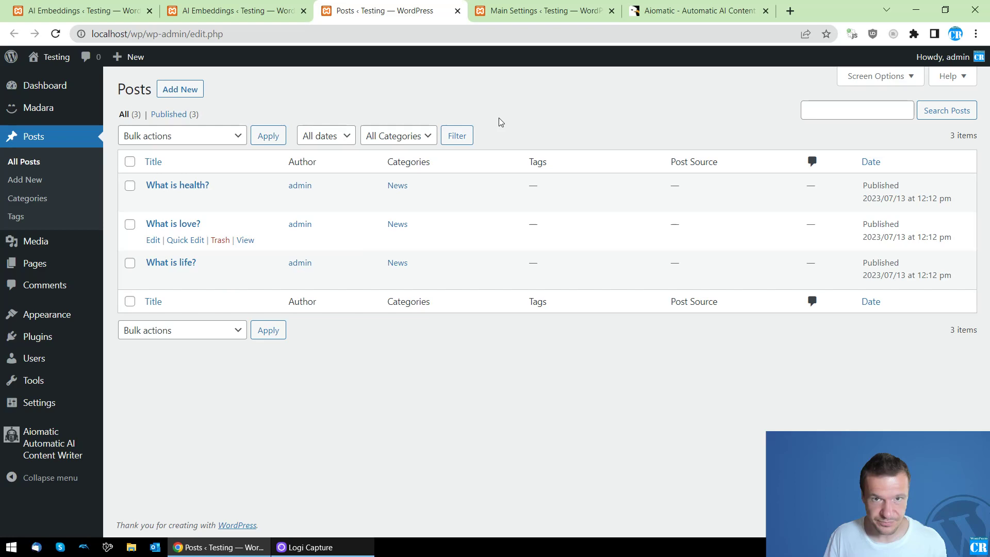
pyautogui.click(540, 12)
pyautogui.scroll(1, 385, 250)
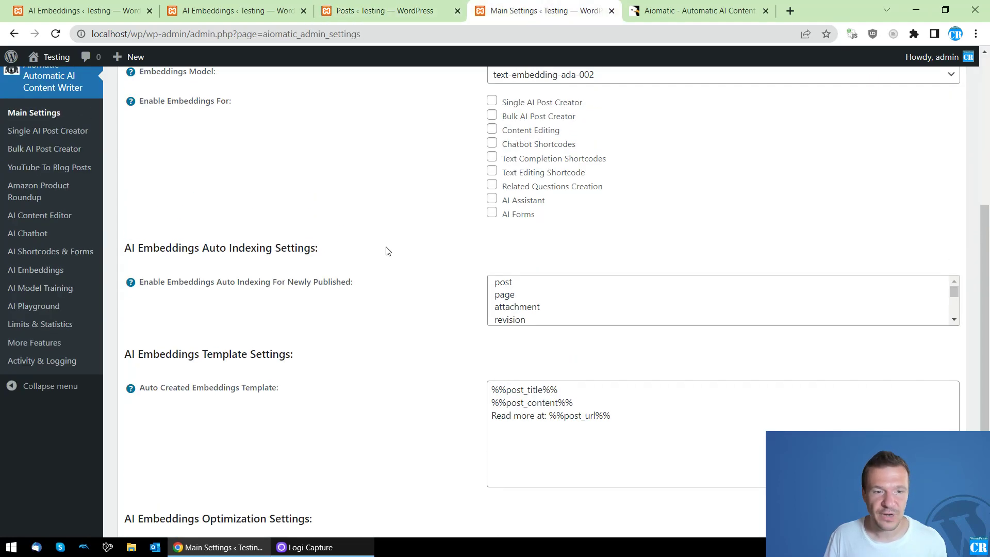
pyautogui.scroll(-1, 380, 257)
pyautogui.scroll(5, 296, 263)
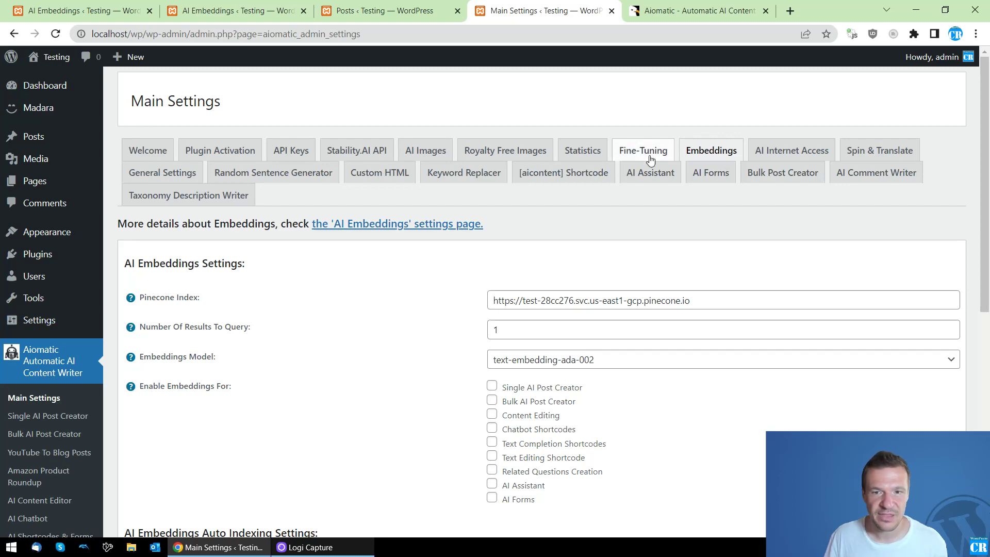
pyautogui.scroll(-6, 283, 310)
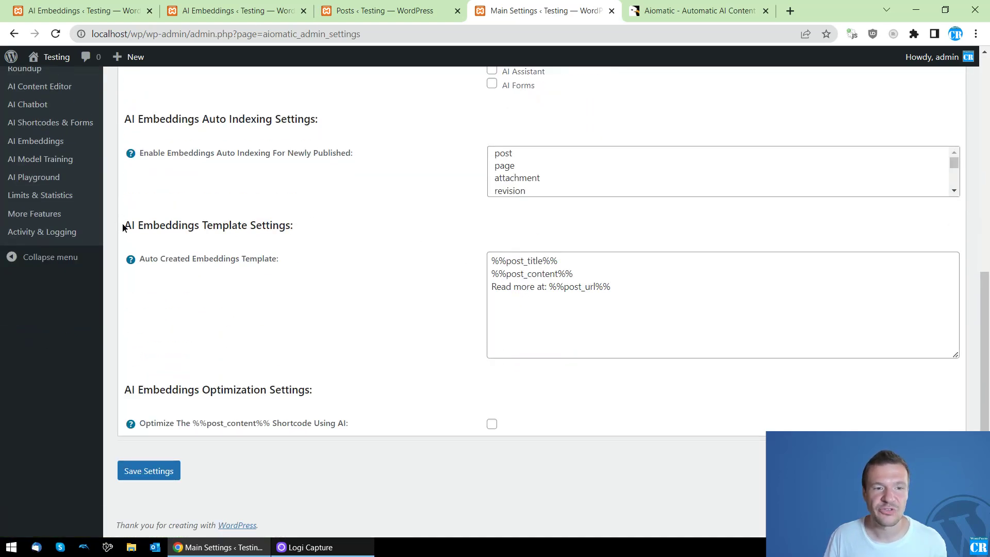
pyautogui.moveTo(123, 227); pyautogui.dragTo(290, 225)
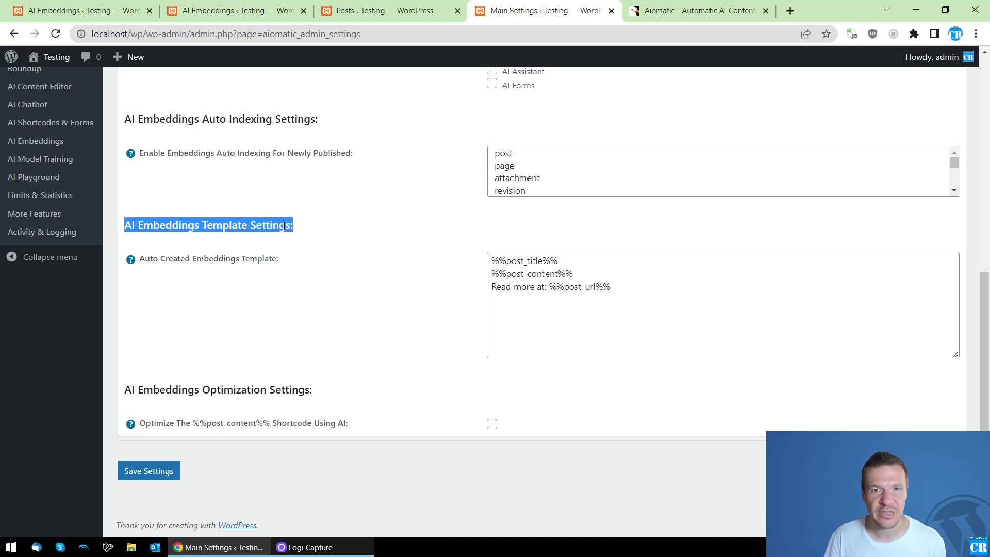
pyautogui.click(214, 221)
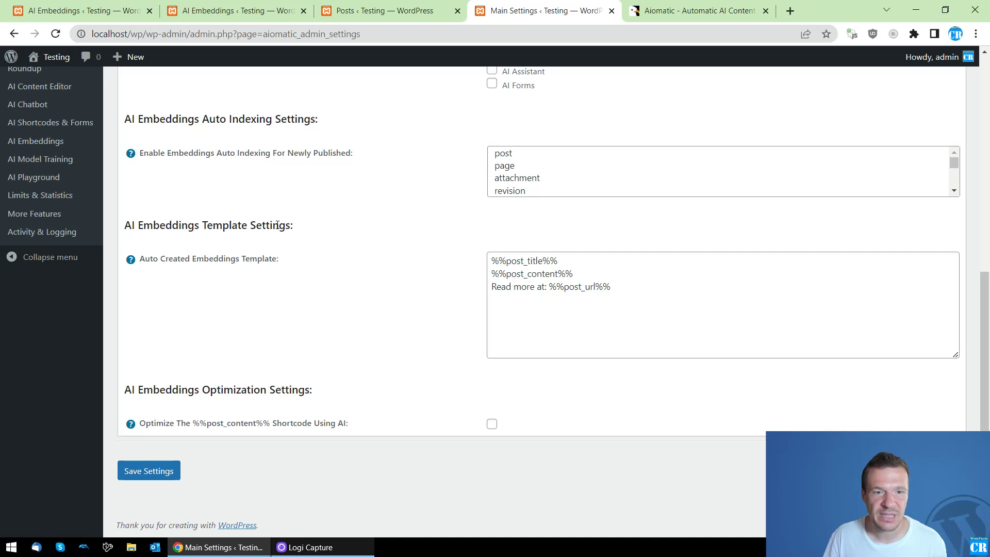
pyautogui.doubleClick(225, 226)
pyautogui.click(526, 262)
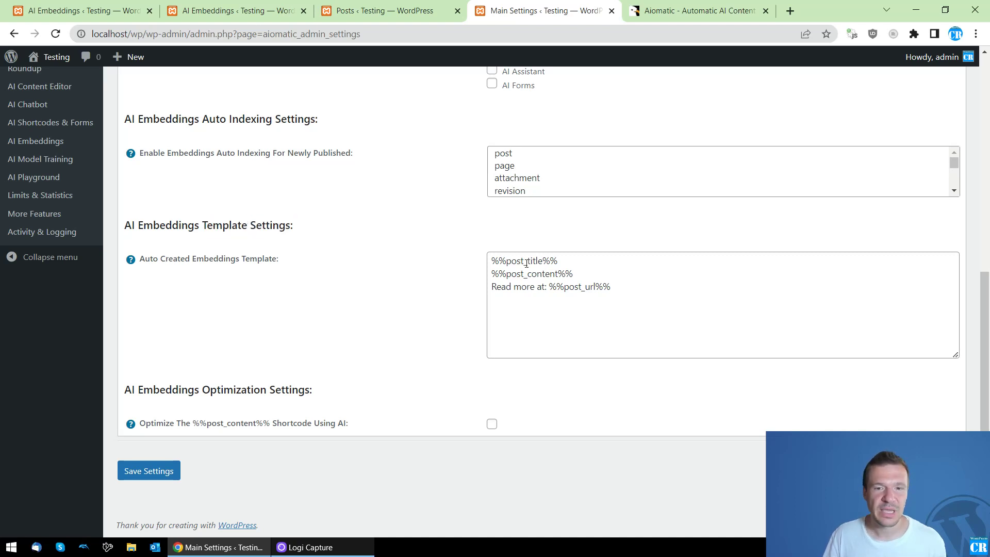
pyautogui.moveTo(496, 263); pyautogui.dragTo(558, 262)
pyautogui.click(506, 274)
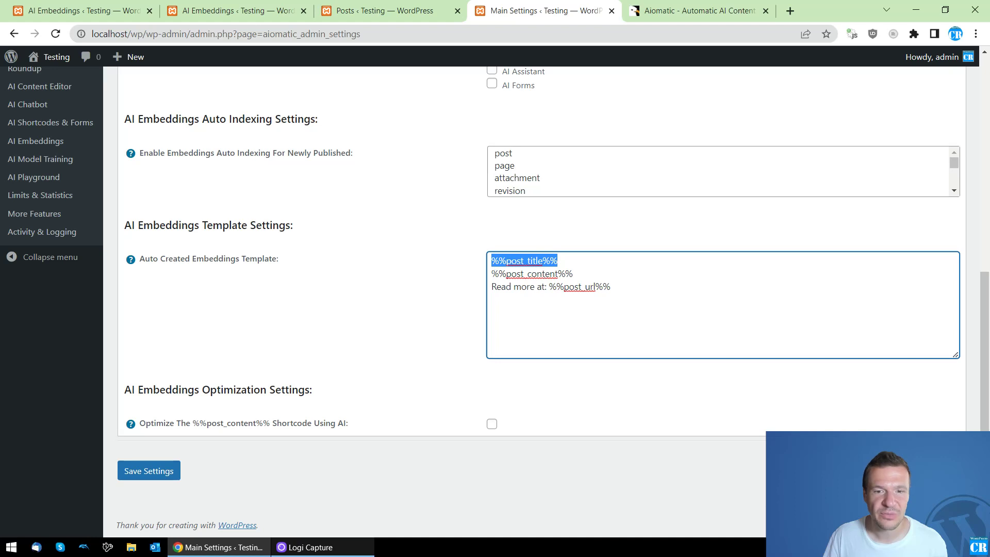
pyautogui.moveTo(492, 274); pyautogui.dragTo(571, 273)
pyautogui.moveTo(492, 286); pyautogui.dragTo(610, 286)
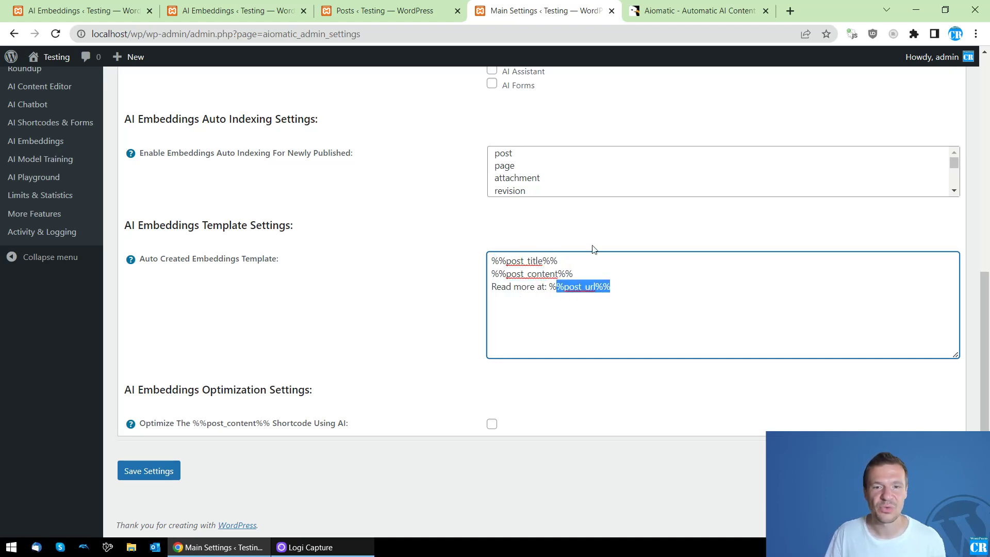
pyautogui.doubleClick(516, 275)
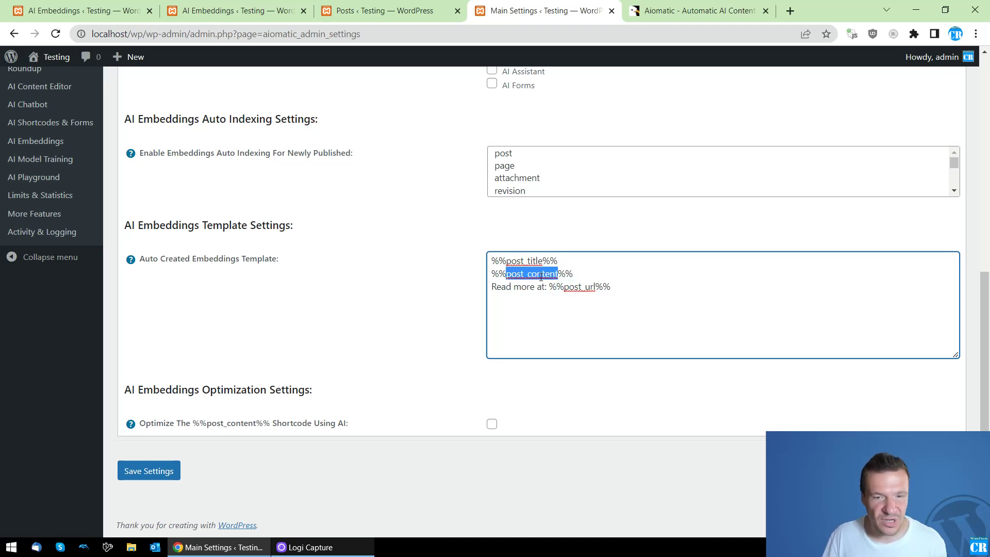
pyautogui.click(596, 287)
pyautogui.doubleClick(588, 287)
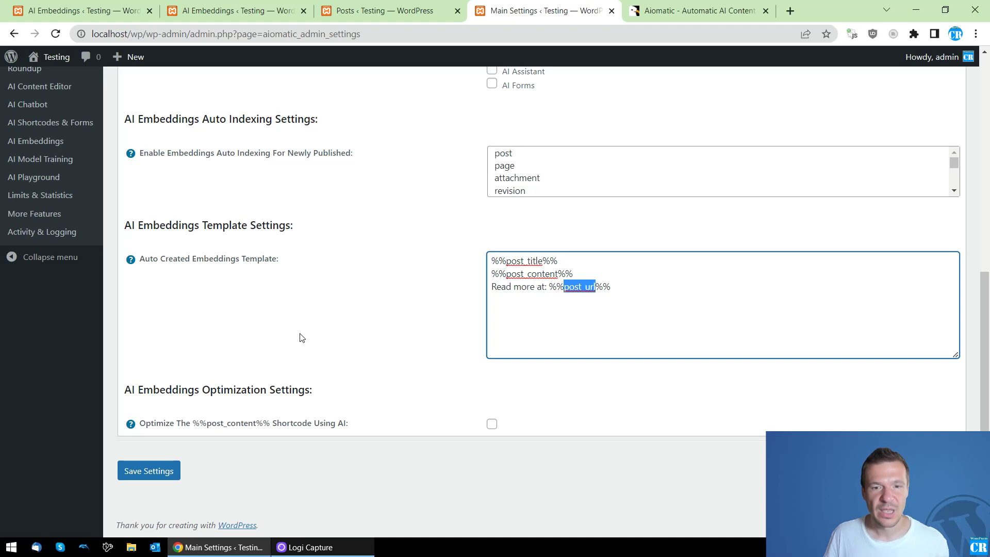
pyautogui.scroll(1, 587, 312)
pyautogui.click(547, 351)
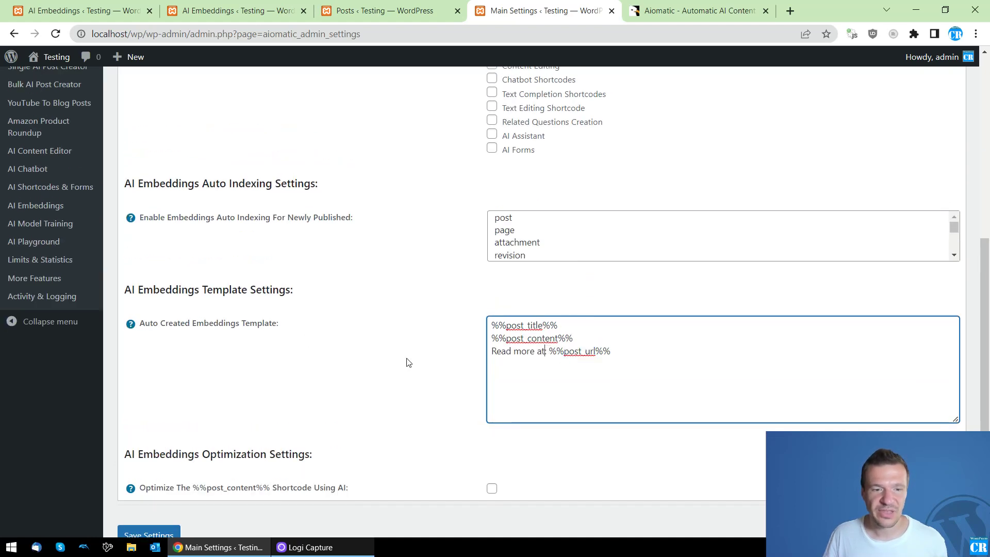
pyautogui.click(384, 10)
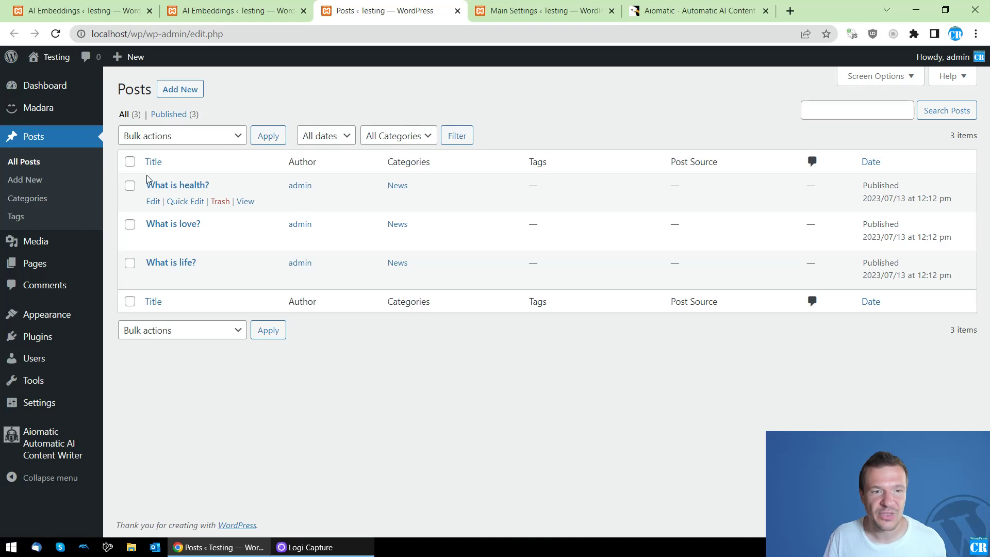
# Apply the 'Create Aiomatic Embeddings' bulk action to the What is health? and What is love? posts.
pyautogui.click(132, 188)
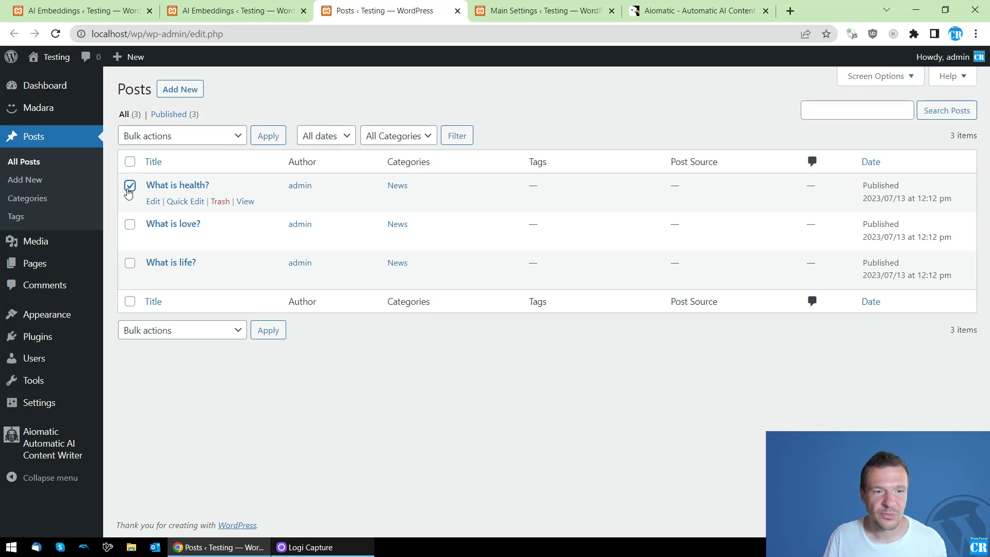
pyautogui.click(131, 226)
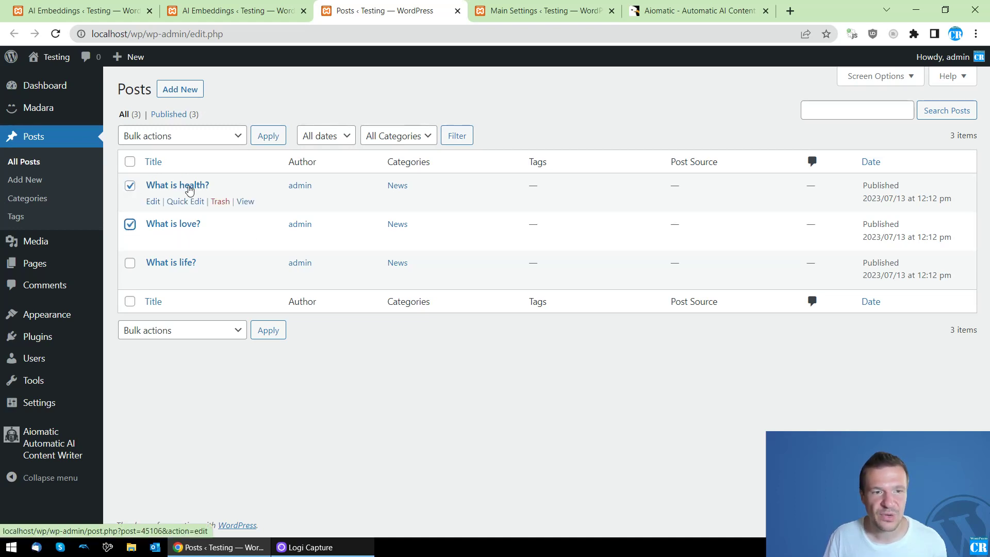
pyautogui.click(171, 133)
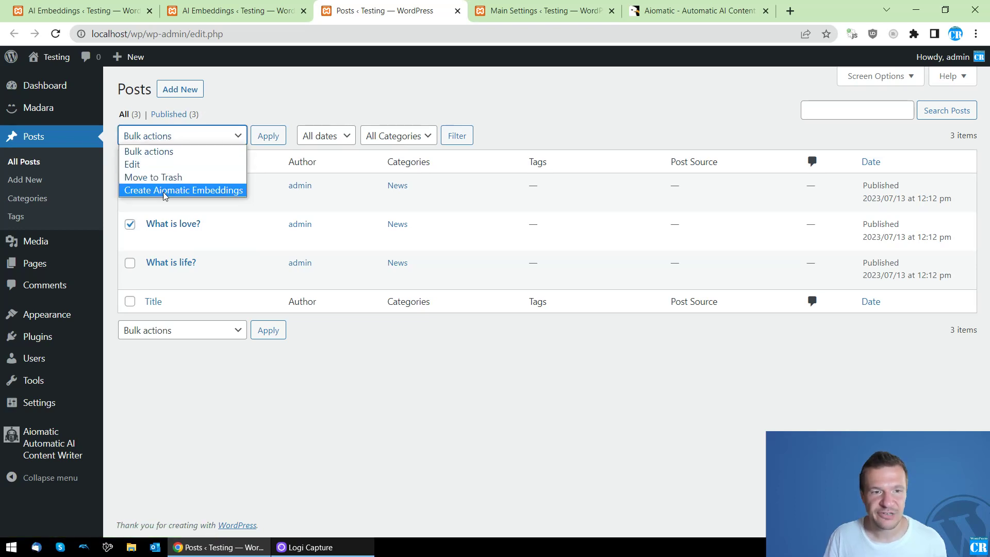
pyautogui.click(140, 192)
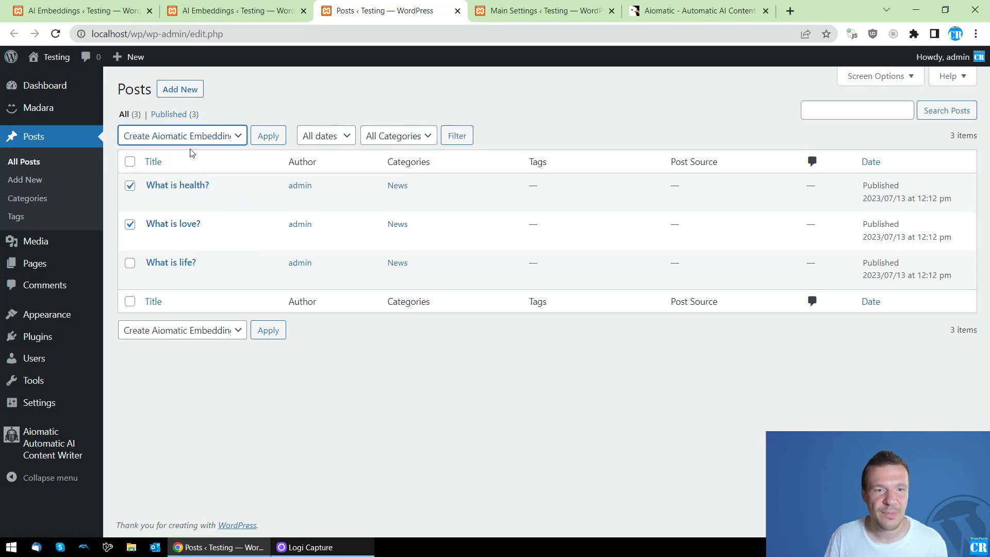
pyautogui.click(266, 135)
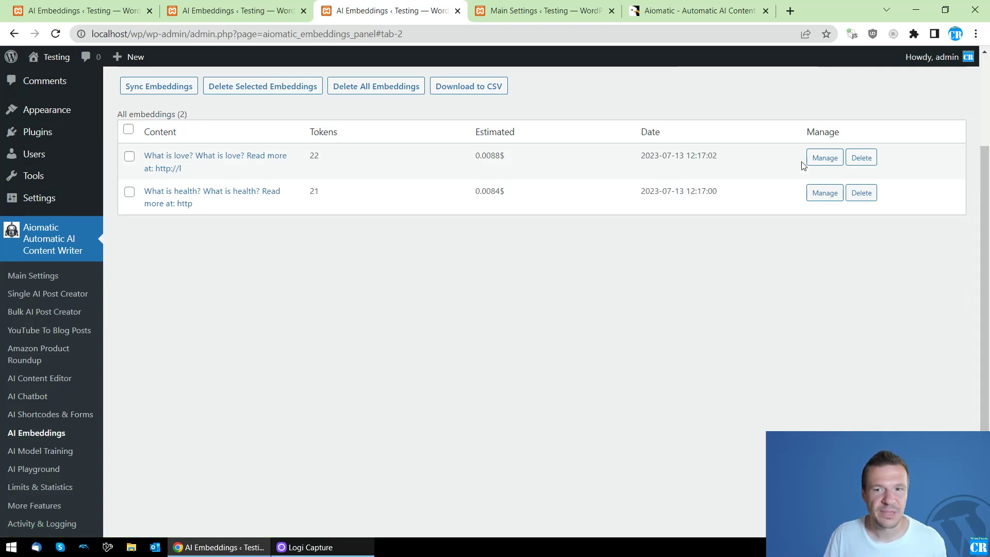
# Open the What is love? embedding for editing and inspect its text.
pyautogui.click(826, 159)
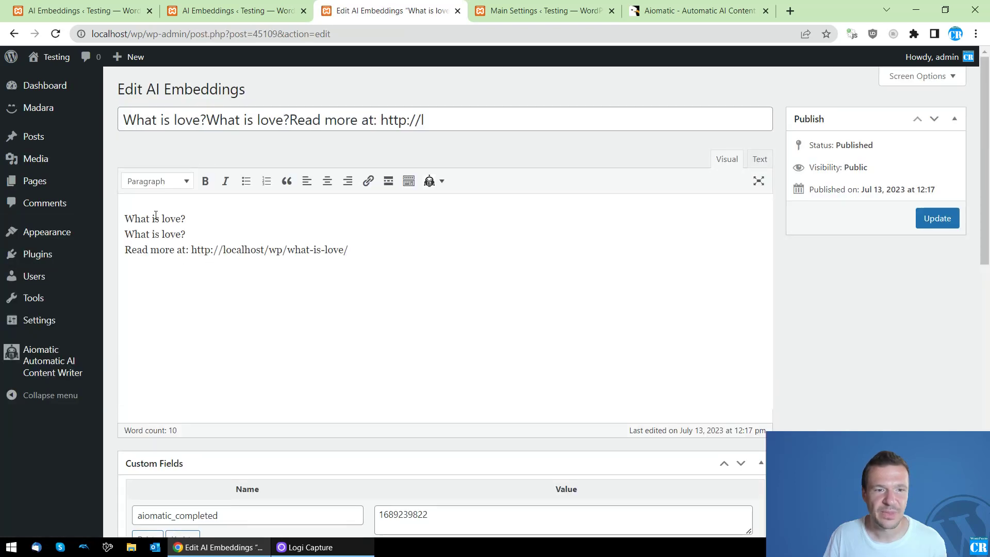
pyautogui.doubleClick(146, 216)
pyautogui.tripleClick(155, 234)
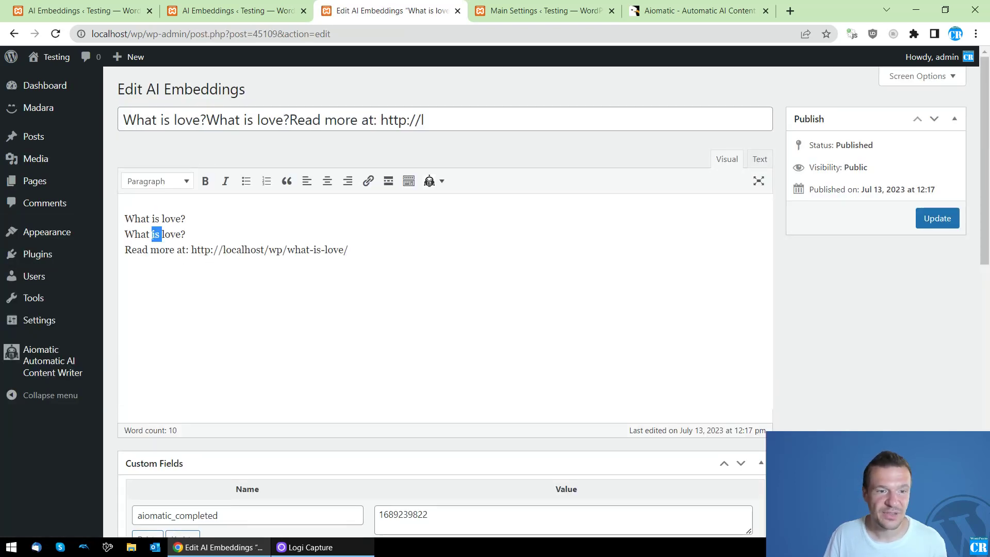
pyautogui.click(232, 10)
pyautogui.click(112, 5)
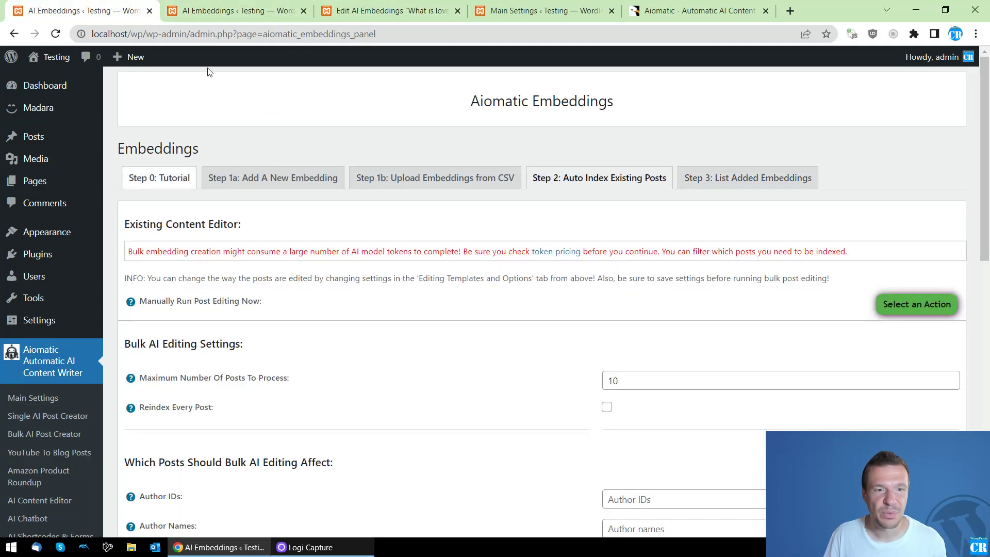
pyautogui.click(418, 12)
pyautogui.click(527, 6)
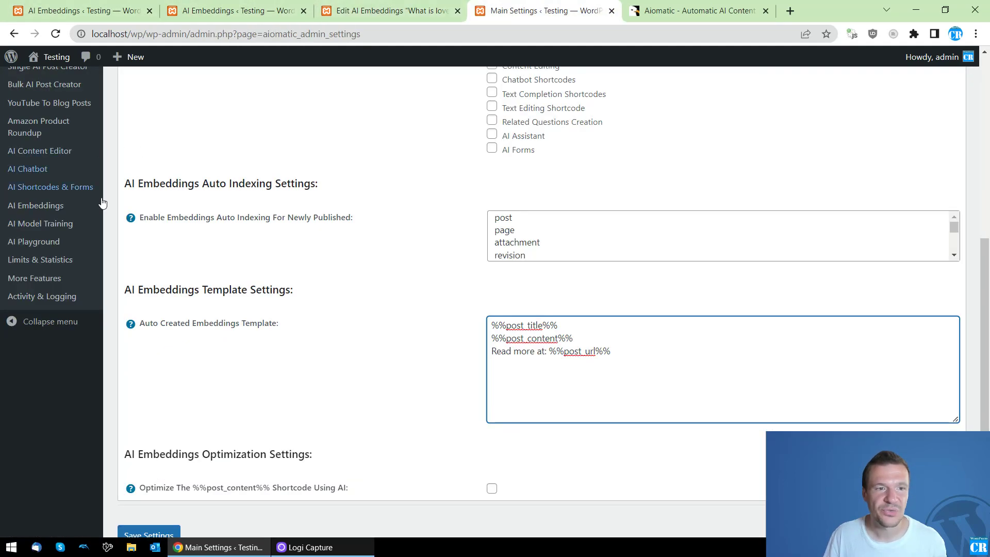
pyautogui.scroll(7, 52, 258)
# Open the What is health? post from a new Posts tab to compare its text, then close it.
pyautogui.middleClick(54, 149)
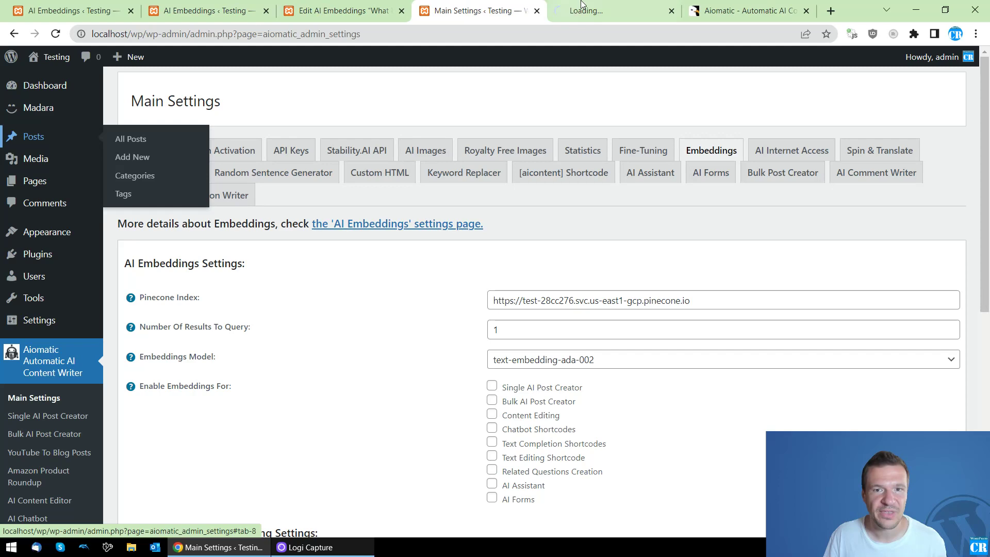
pyautogui.click(613, 10)
pyautogui.click(176, 192)
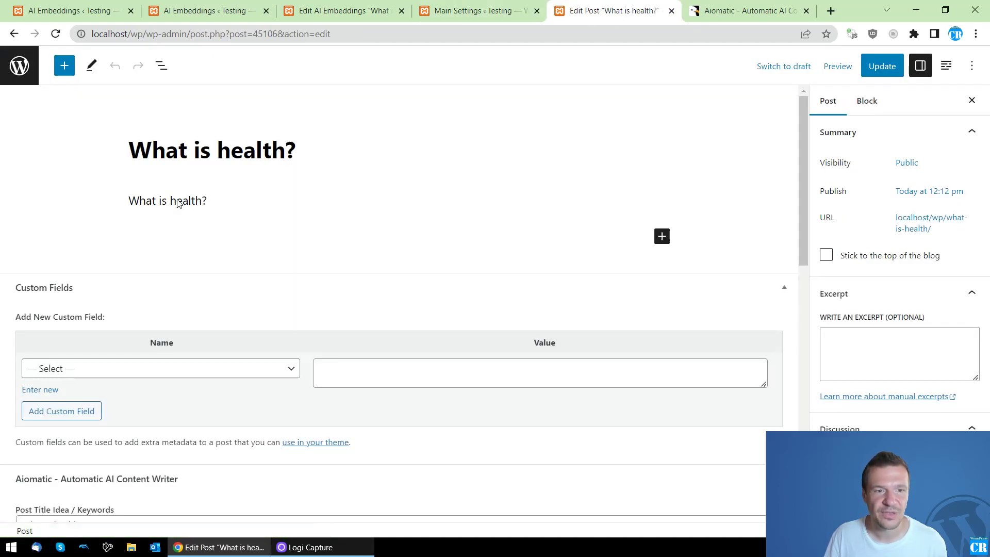
pyautogui.tripleClick(189, 201)
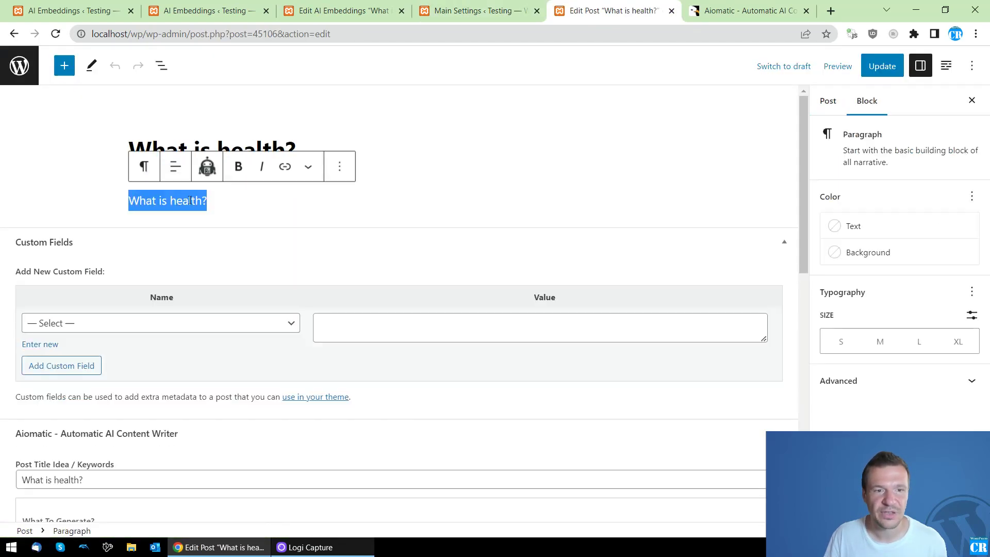
pyautogui.doubleClick(225, 149)
pyautogui.click(673, 11)
# Close the embedding editor and sync the embeddings list.
pyautogui.click(361, 11)
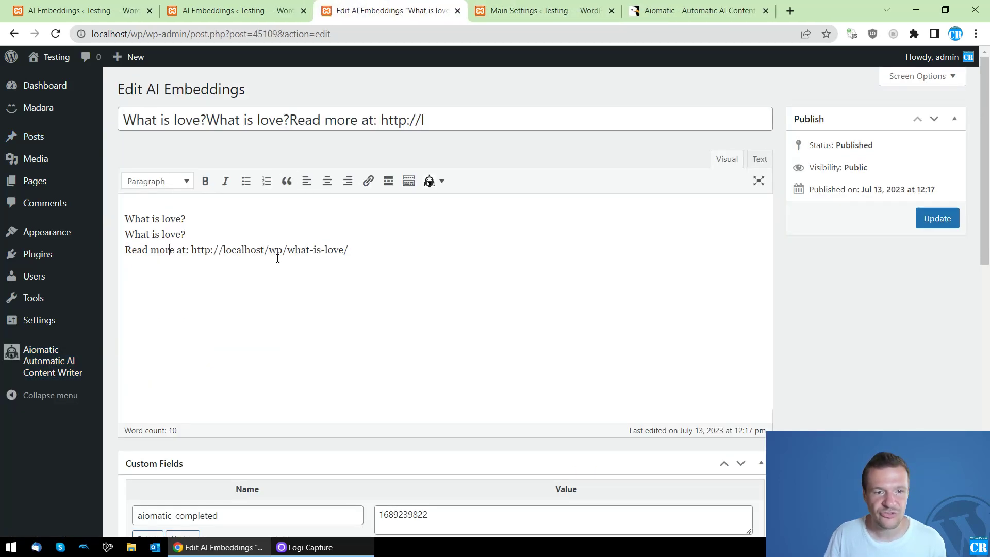
pyautogui.click(457, 11)
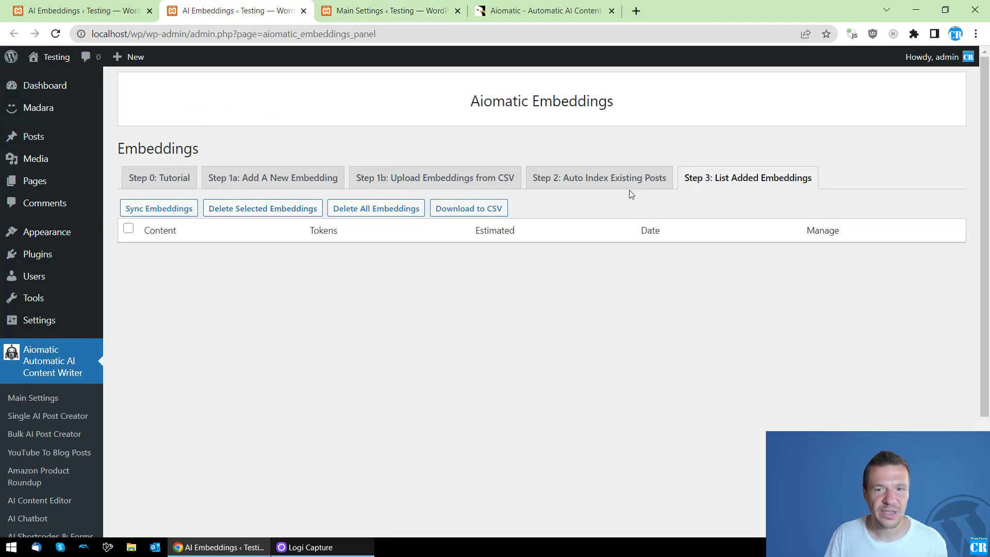
pyautogui.click(179, 208)
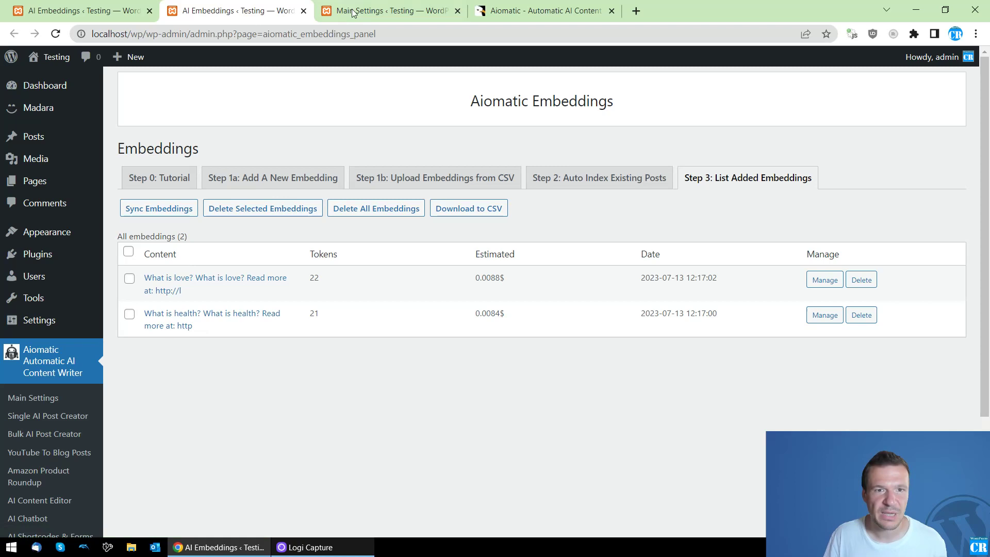
# In a new Posts tab, tick What is health? and What is love? and view the bulk actions.
pyautogui.click(76, 6)
pyautogui.click(227, 11)
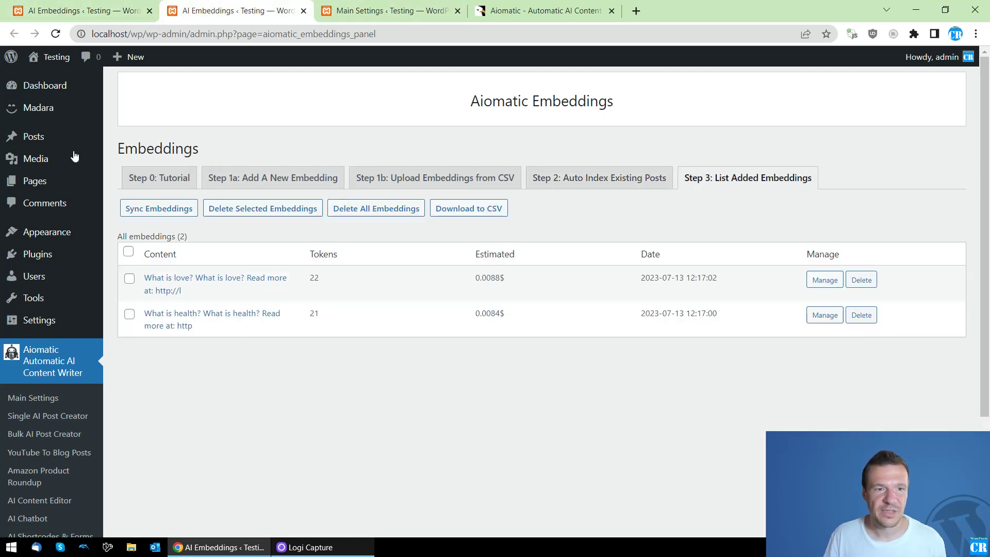
pyautogui.middleClick(36, 138)
pyautogui.click(331, 6)
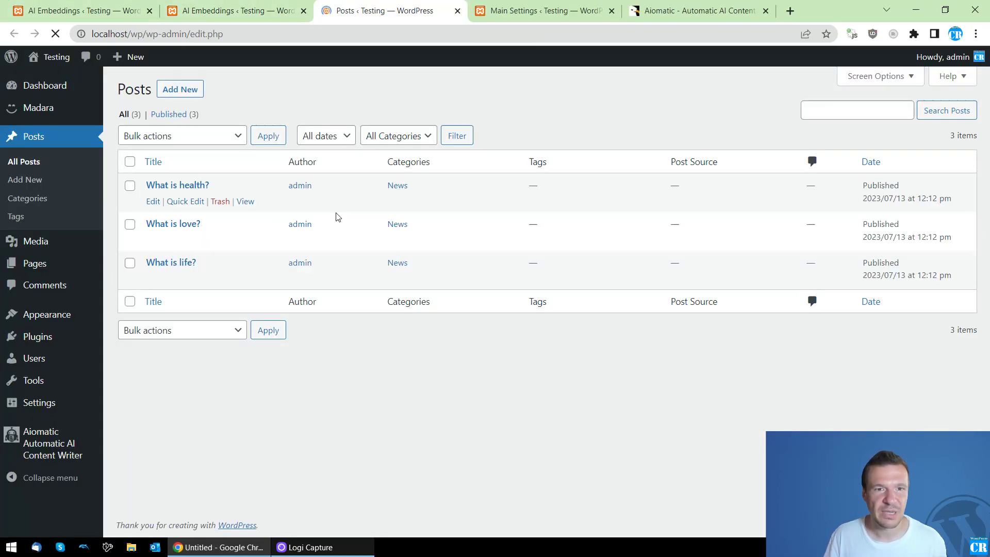
pyautogui.click(130, 185)
pyautogui.click(130, 224)
pyautogui.click(170, 137)
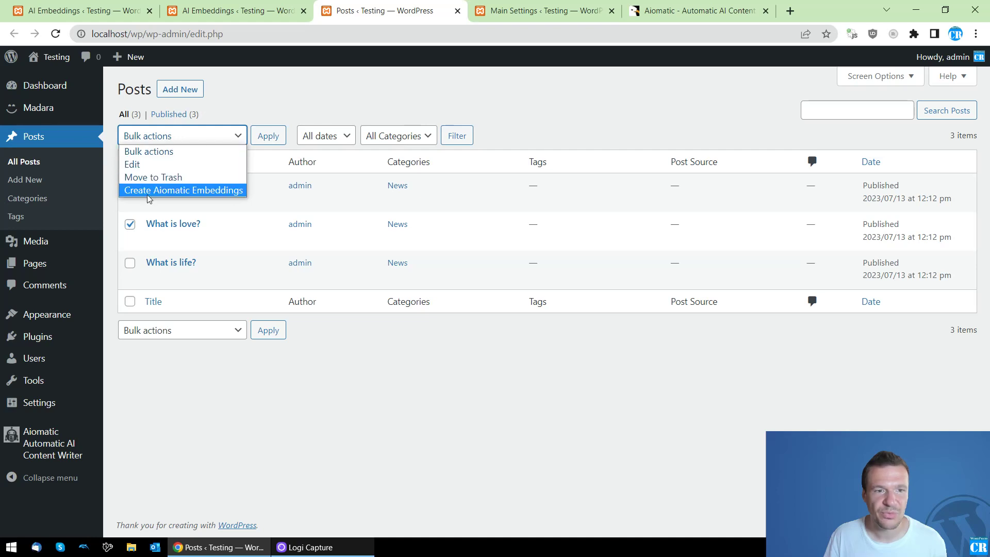
pyautogui.click(302, 400)
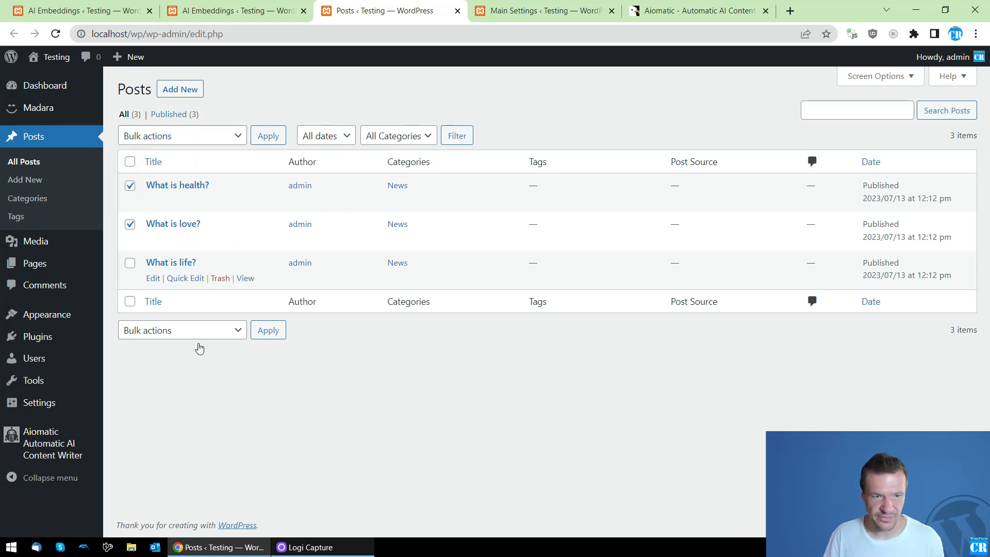
# Delete all embeddings with confirmation, then open Aiomatic Main Settings in a new tab from the Posts list.
pyautogui.click(267, 9)
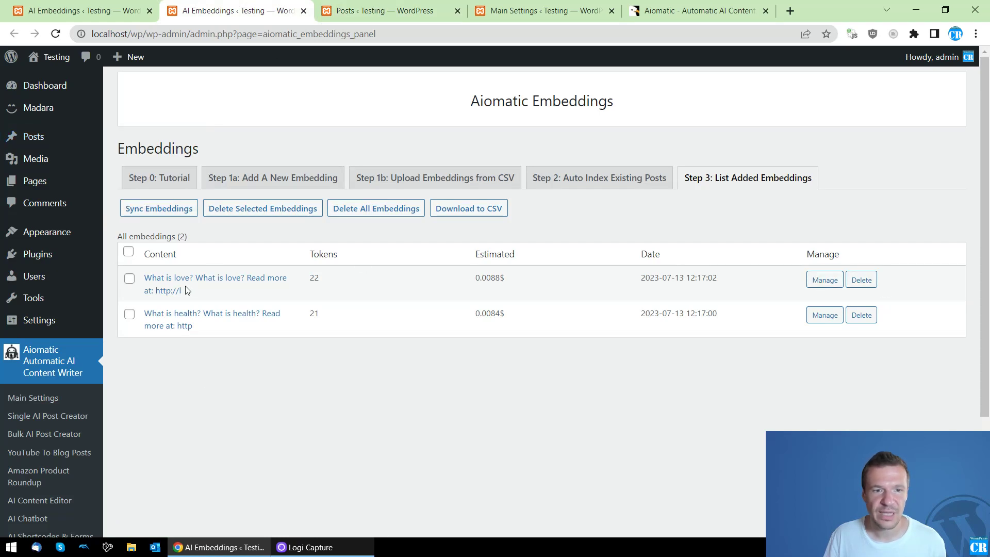
pyautogui.click(370, 214)
pyautogui.click(557, 106)
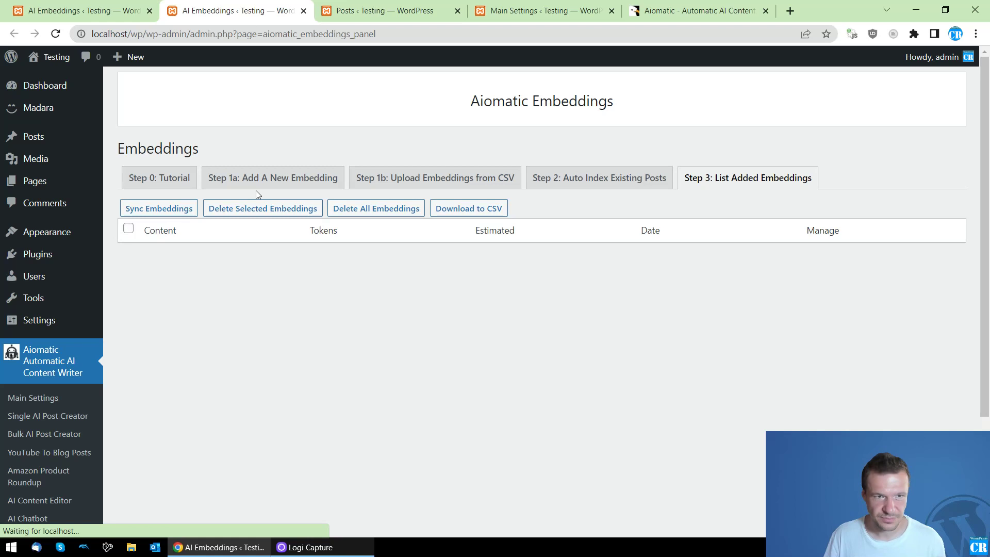
pyautogui.click(387, 11)
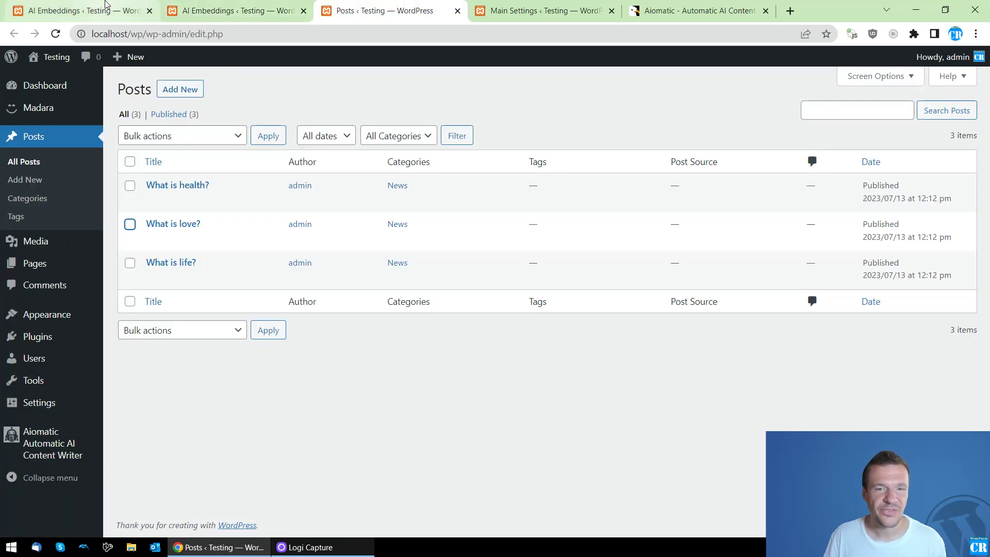
pyautogui.middleClick(63, 439)
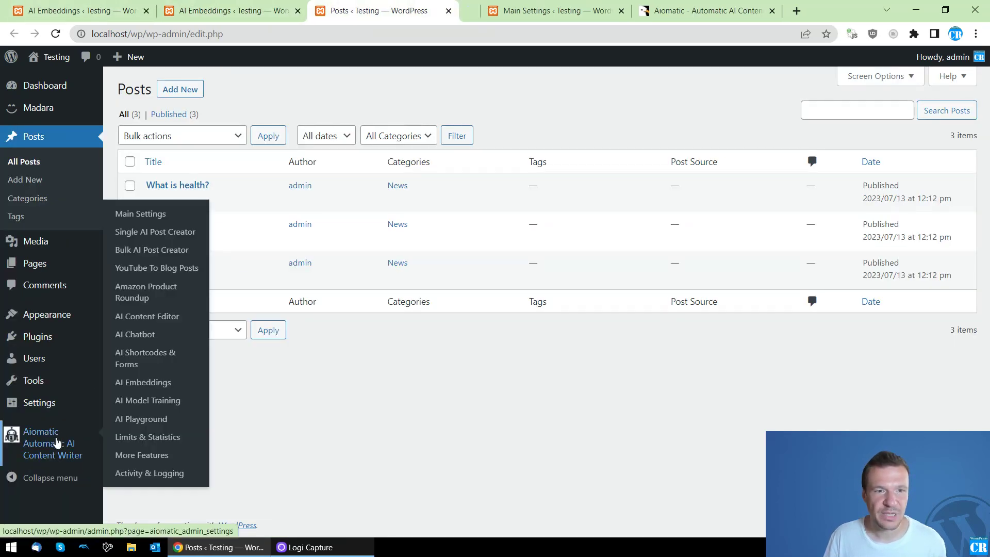
# Show the Embeddings section of Aiomatic's Main Settings.
pyautogui.click(503, 10)
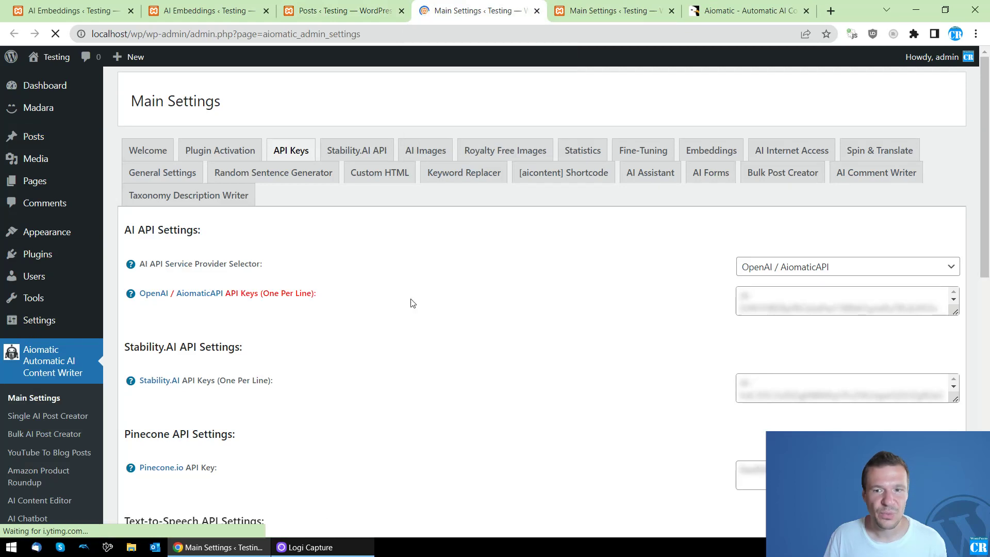
pyautogui.click(714, 150)
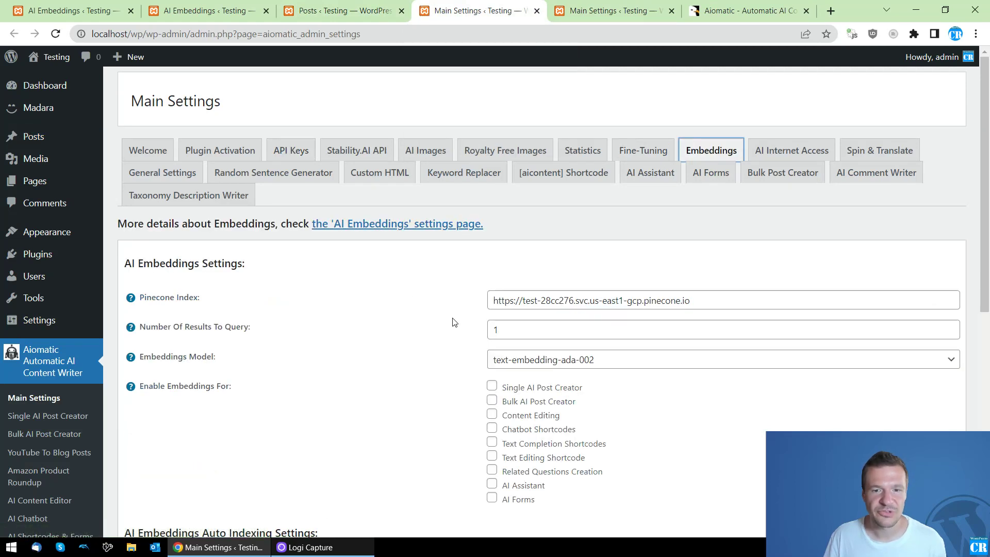
pyautogui.scroll(-3, 453, 322)
pyautogui.scroll(-5, 452, 323)
# Set auto-indexing of newly published content to the 'post' type only.
pyautogui.click(503, 182)
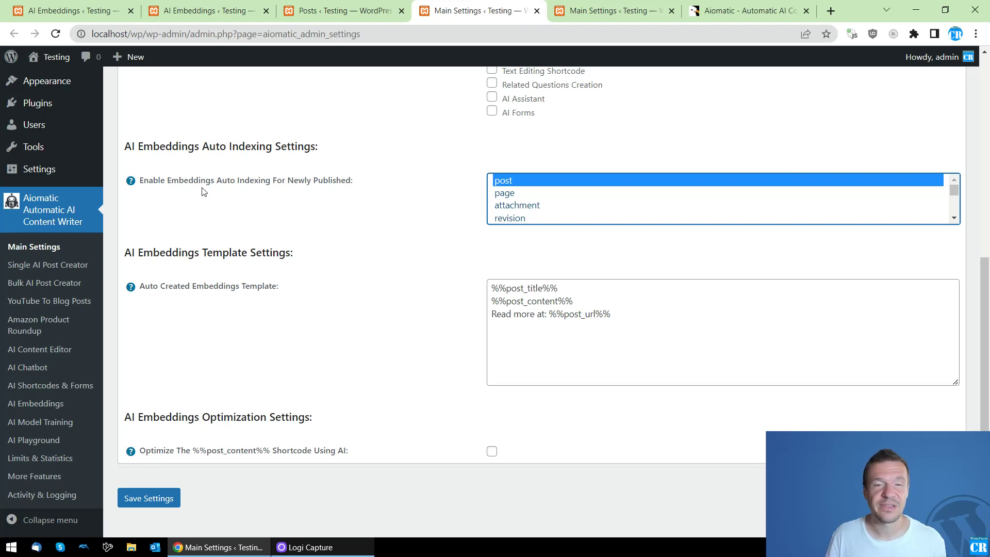
pyautogui.keyDown('ctrl'); pyautogui.click(506, 195); pyautogui.keyUp('ctrl')
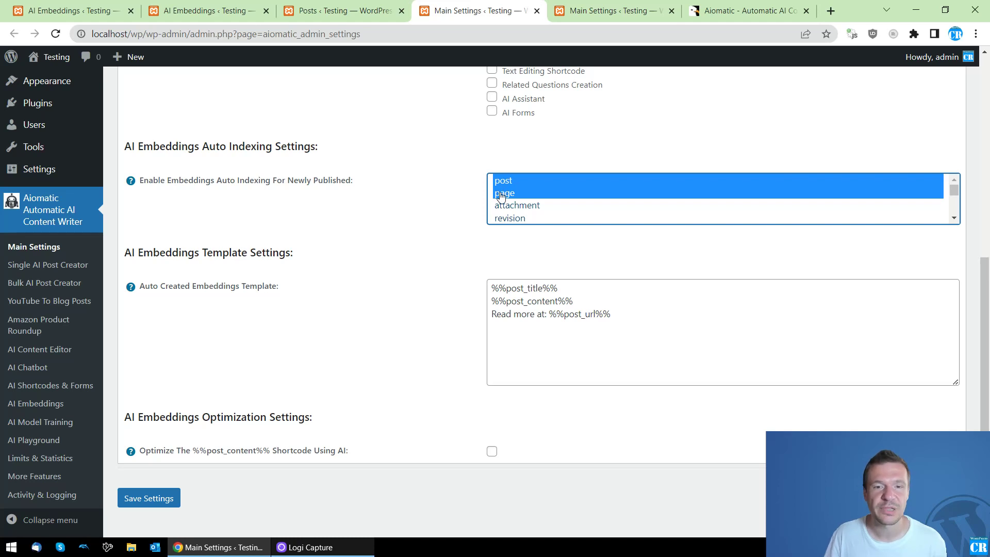
pyautogui.keyDown('ctrl'); pyautogui.click(506, 205); pyautogui.keyUp('ctrl')
pyautogui.keyDown('ctrl'); pyautogui.click(503, 194); pyautogui.keyUp('ctrl')
pyautogui.keyDown('ctrl'); pyautogui.click(508, 205); pyautogui.keyUp('ctrl')
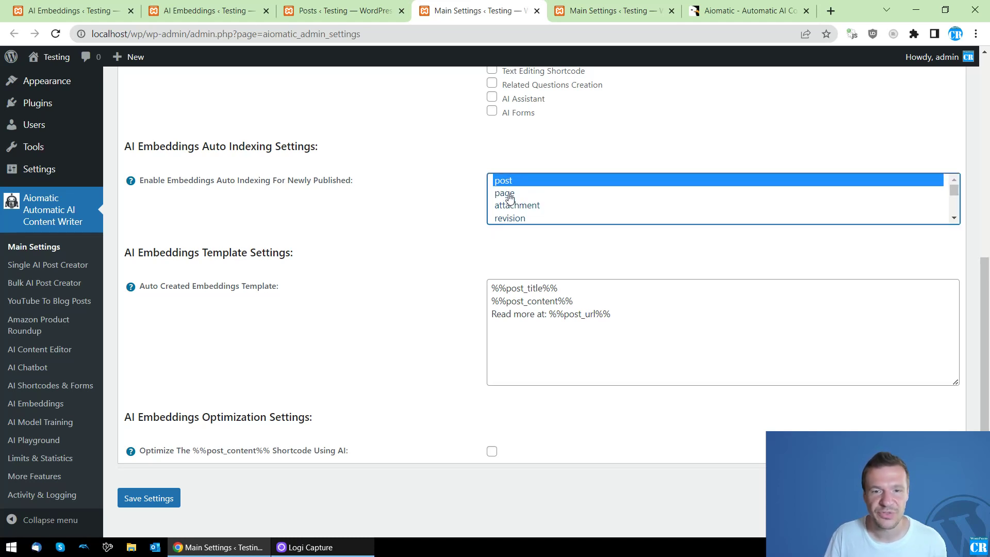
pyautogui.keyDown('ctrl'); pyautogui.click(507, 181); pyautogui.keyUp('ctrl')
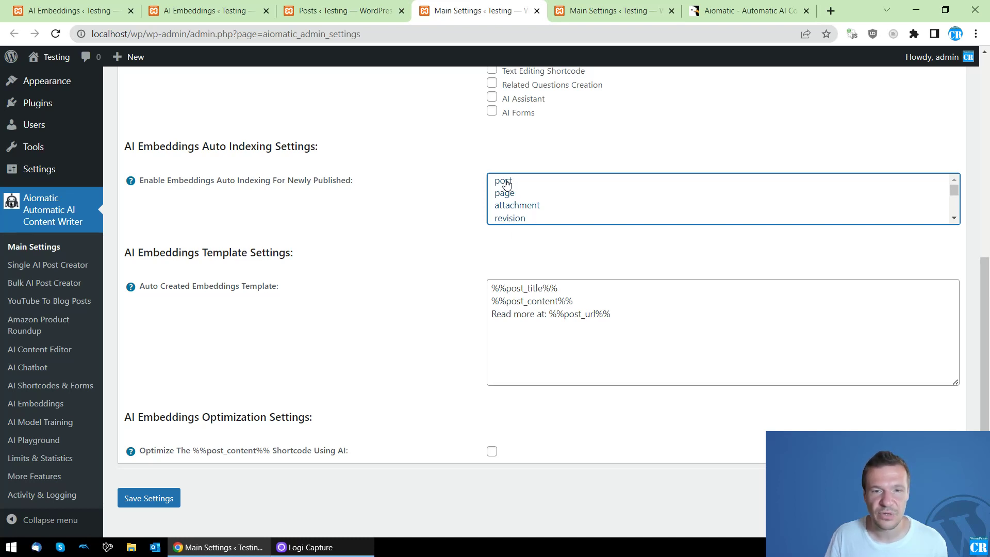
pyautogui.click(507, 183)
pyautogui.keyDown('ctrl'); pyautogui.click(507, 181); pyautogui.keyUp('ctrl')
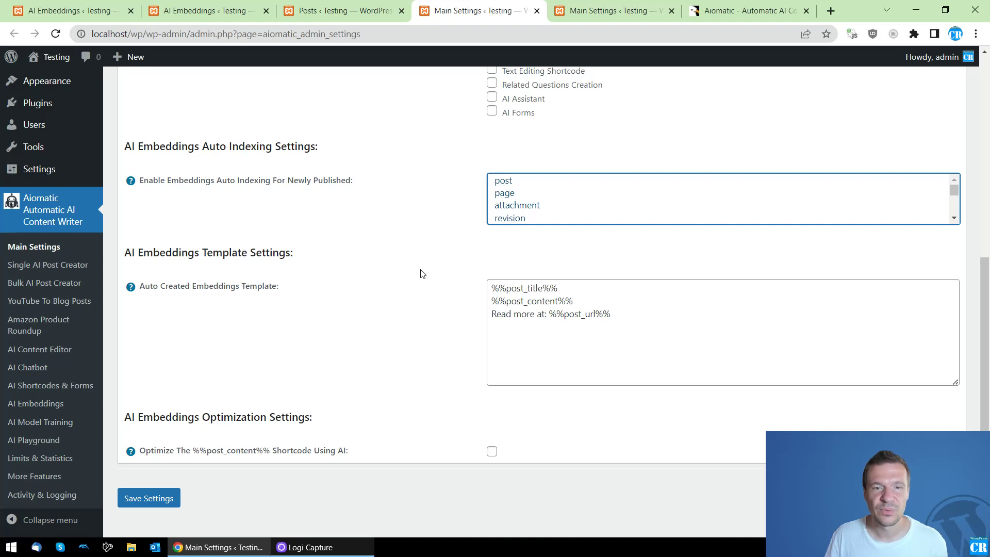
pyautogui.click(507, 182)
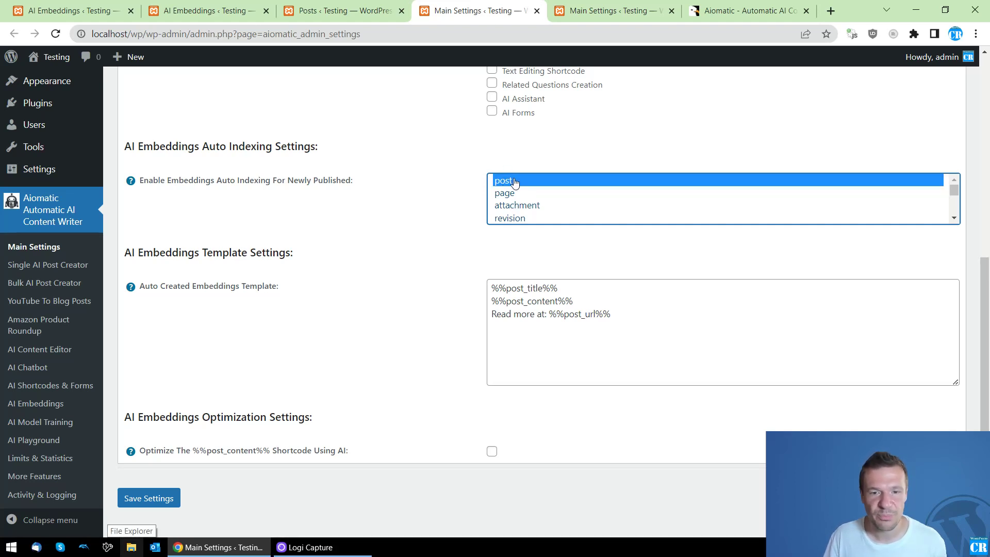
# Enable 'Optimize the %%post_content%% Shortcode Using AI'.
pyautogui.scroll(-1, 413, 397)
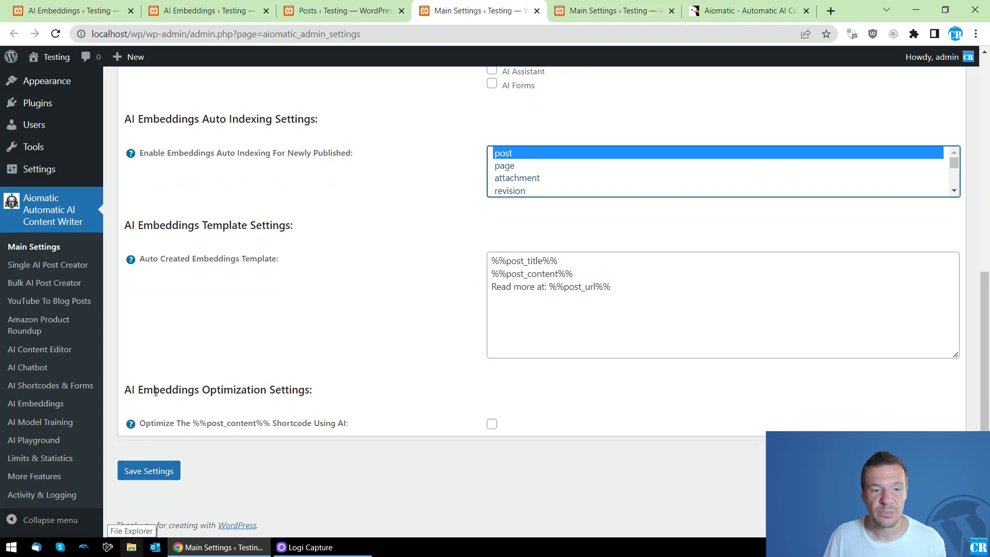
pyautogui.doubleClick(216, 422)
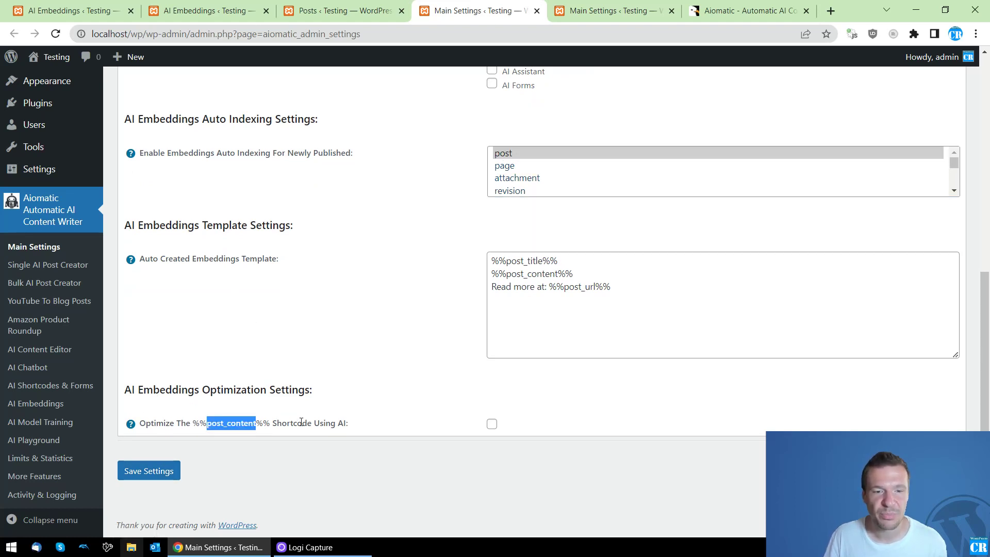
pyautogui.doubleClick(531, 274)
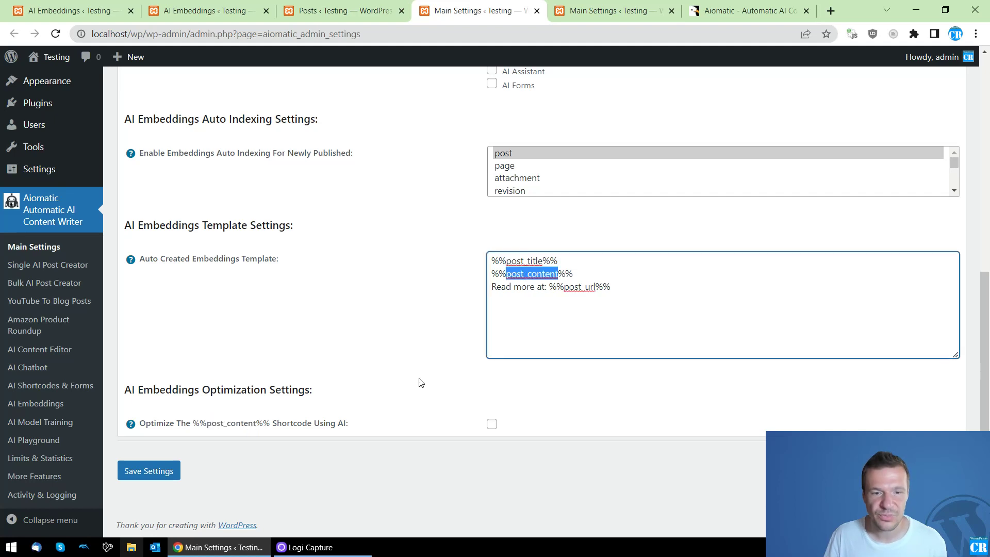
pyautogui.click(492, 424)
pyautogui.scroll(-3, 482, 294)
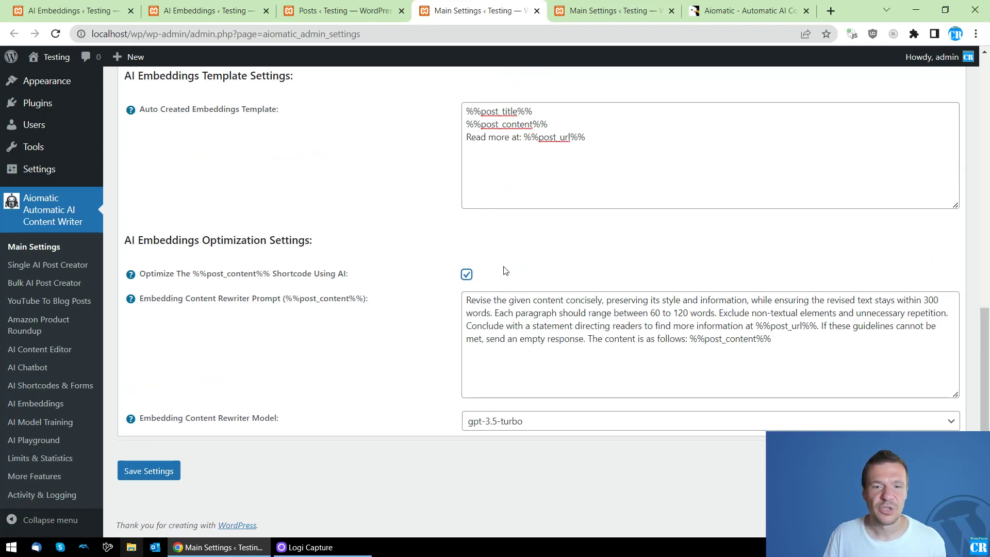
# Review the rewriter prompt and gpt-3.5-turbo model, then untick post-content optimization and save the settings.
pyautogui.moveTo(482, 310); pyautogui.dragTo(534, 414)
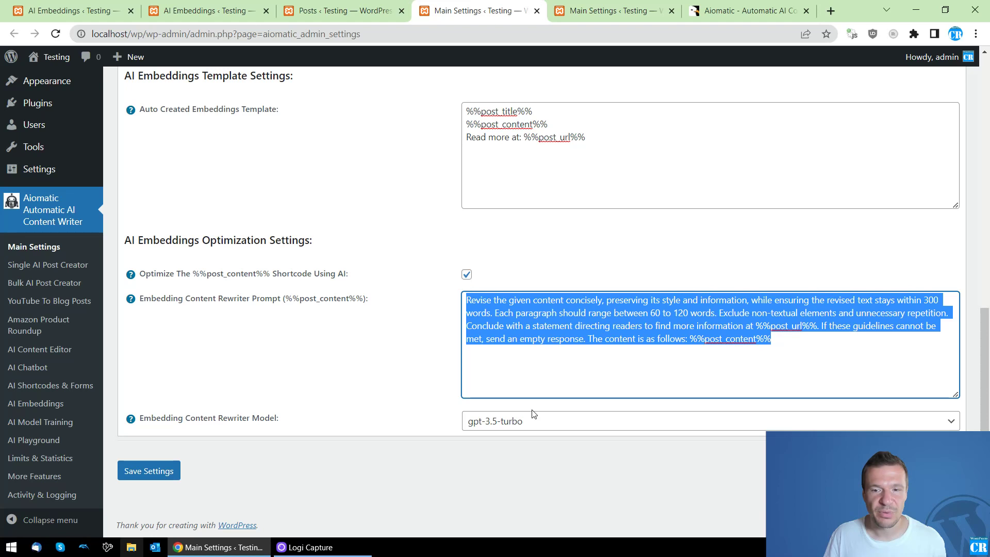
pyautogui.click(492, 426)
pyautogui.click(489, 425)
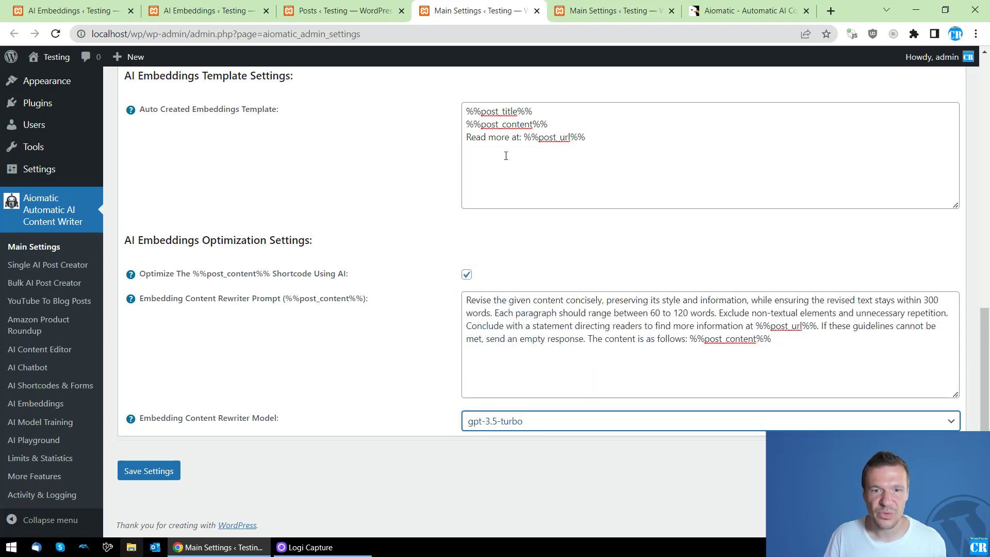
pyautogui.moveTo(549, 125); pyautogui.dragTo(462, 130)
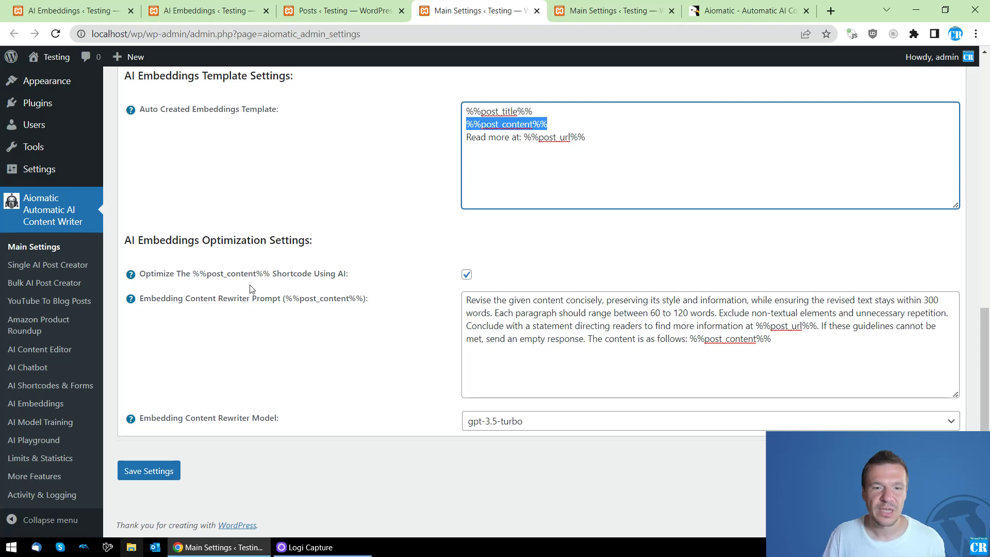
pyautogui.click(553, 357)
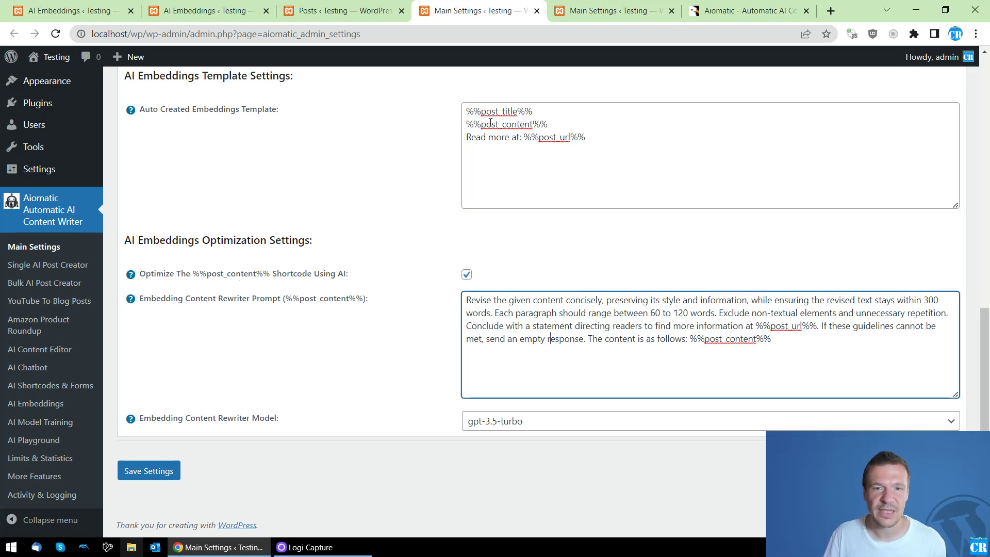
pyautogui.moveTo(549, 124); pyautogui.dragTo(451, 127)
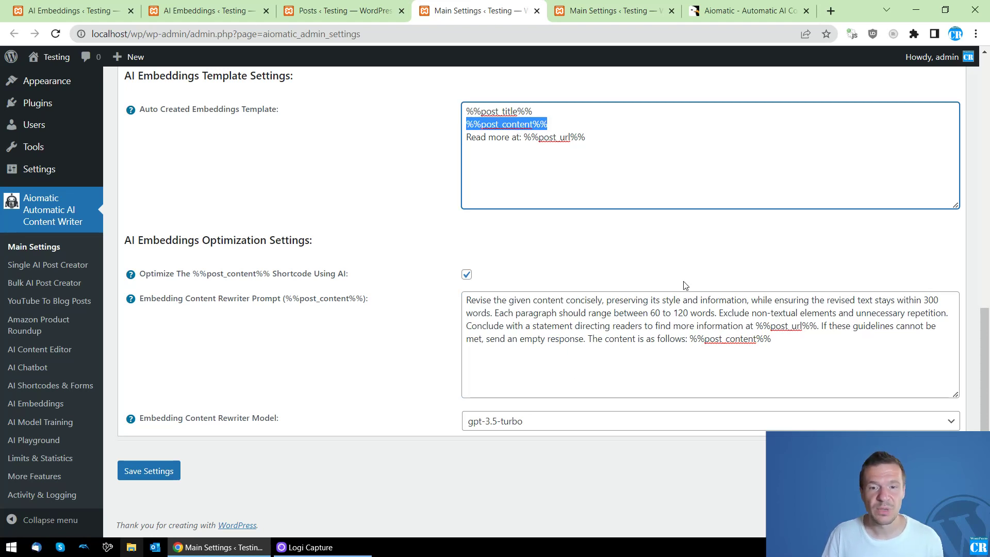
pyautogui.click(467, 274)
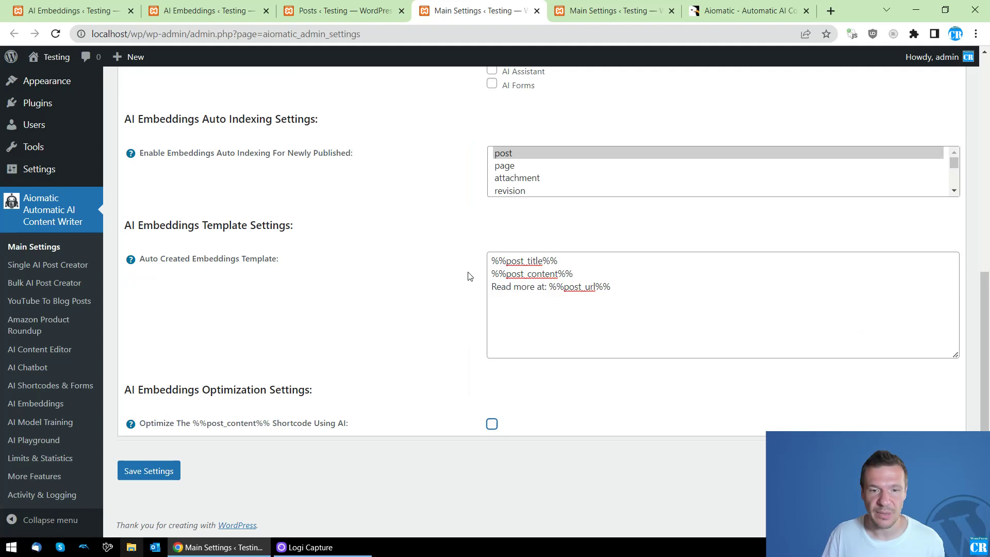
pyautogui.click(150, 471)
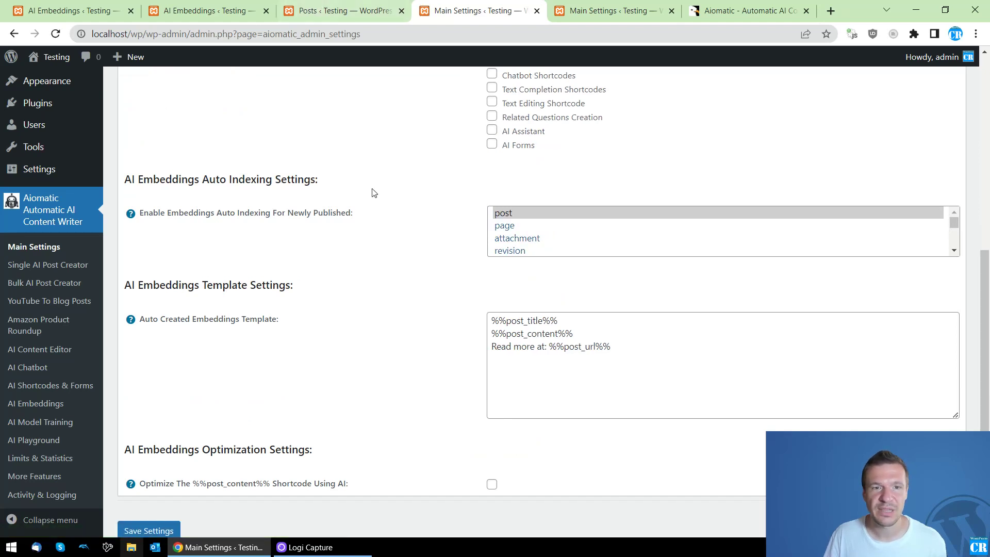
# Start a new post titled 'What is money?'.
pyautogui.click(316, 7)
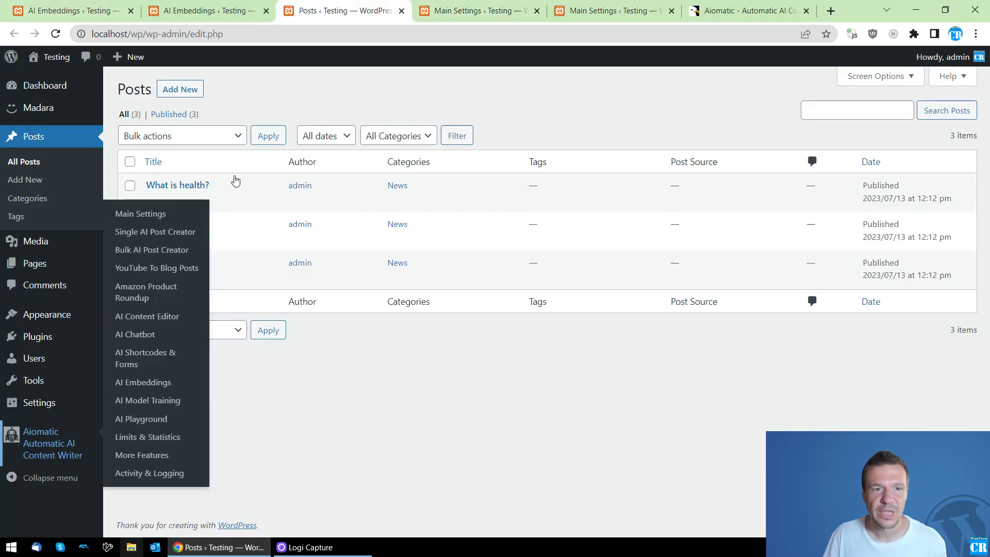
pyautogui.click(183, 90)
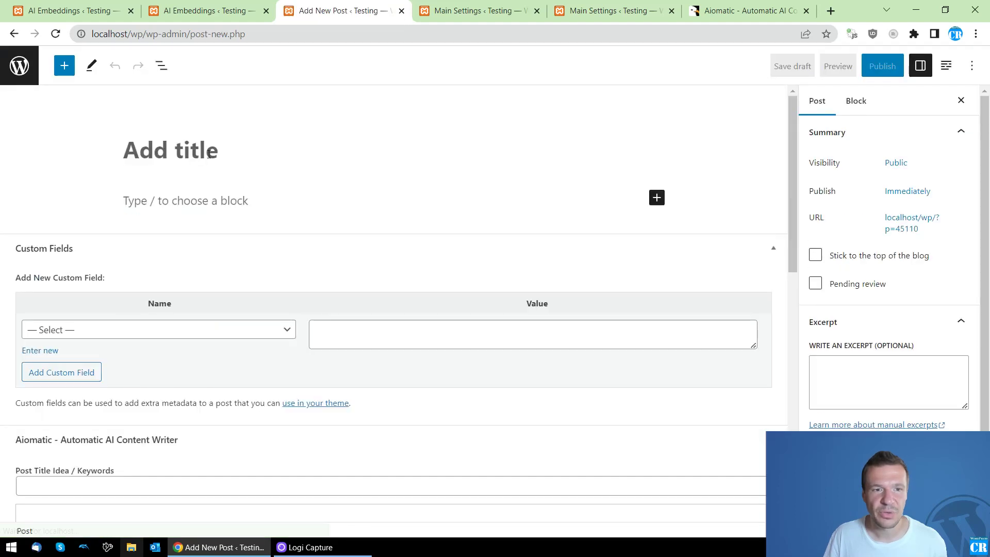
pyautogui.write('What is mon')
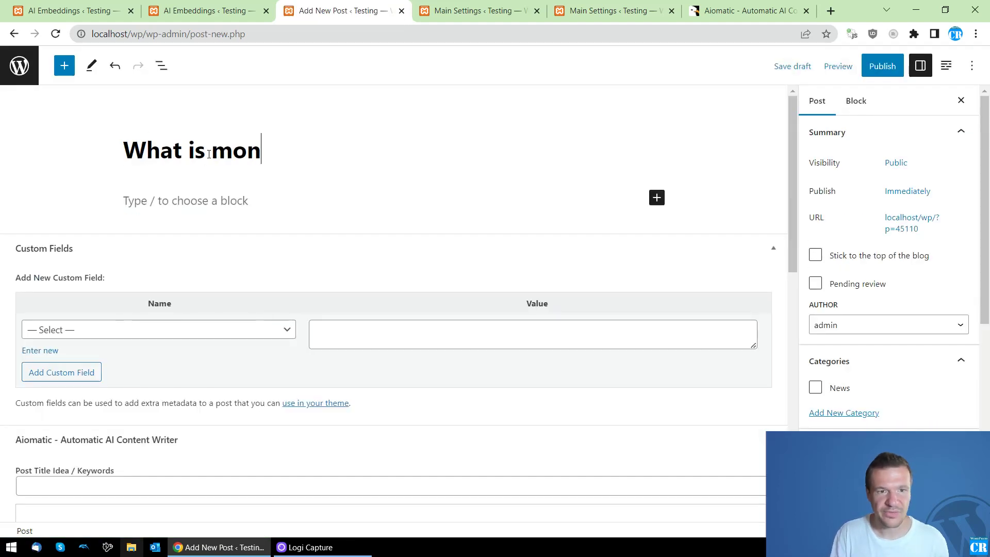
pyautogui.press('BackSpace')
pyautogui.press('BackSpace')
pyautogui.press('BackSpace')
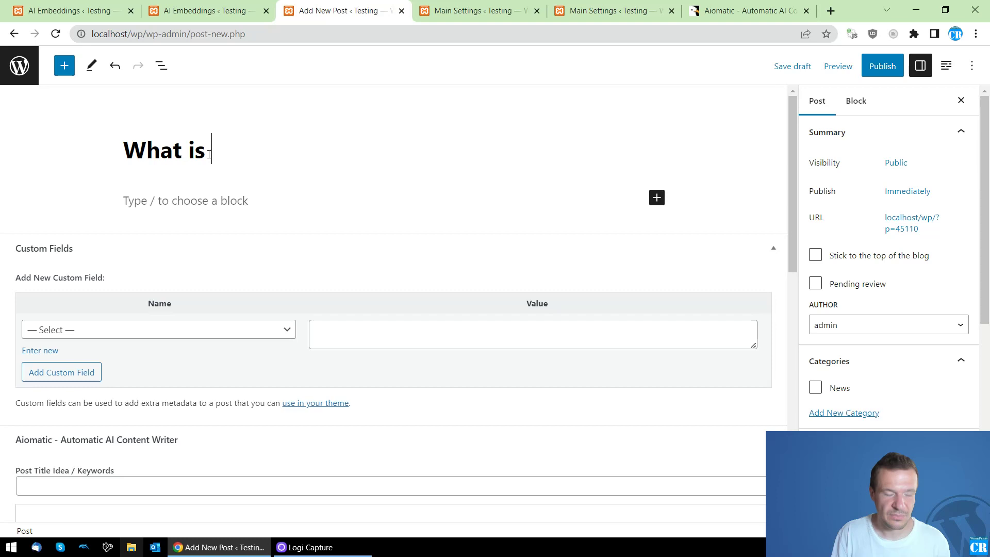
pyautogui.write('money?')
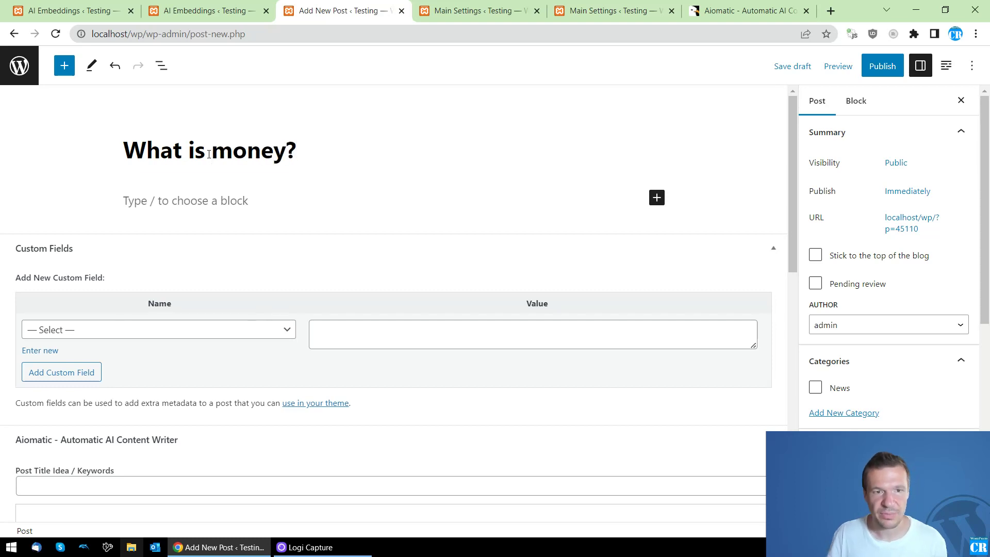
# Copy the title into the post body, publish the post, and return to the embeddings list.
pyautogui.hotkey('ctrl', 'a')
pyautogui.hotkey('ctrl', 'c')
pyautogui.click(214, 201)
pyautogui.hotkey('ctrl', 'v')
pyautogui.hotkey('ctrl', 'v')
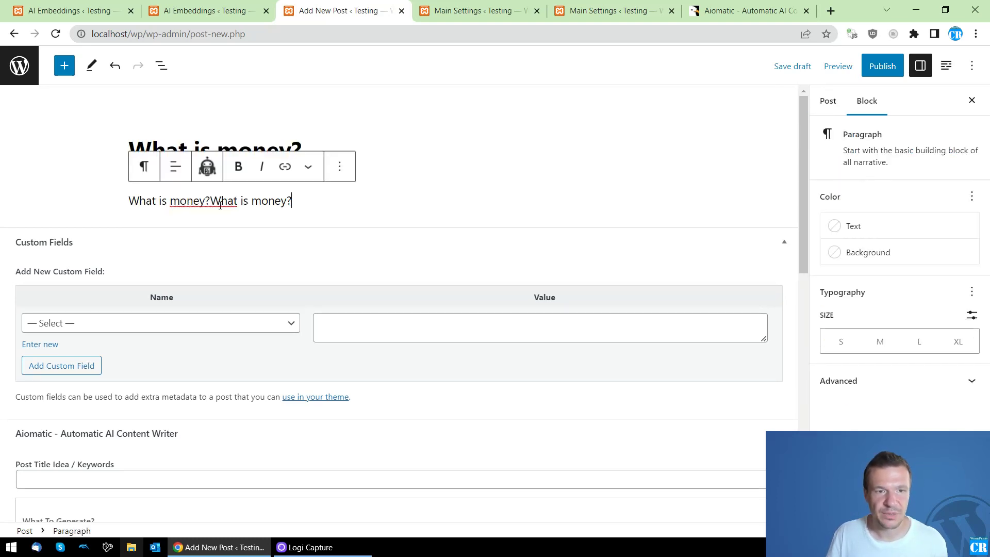
pyautogui.click(883, 66)
pyautogui.click(869, 63)
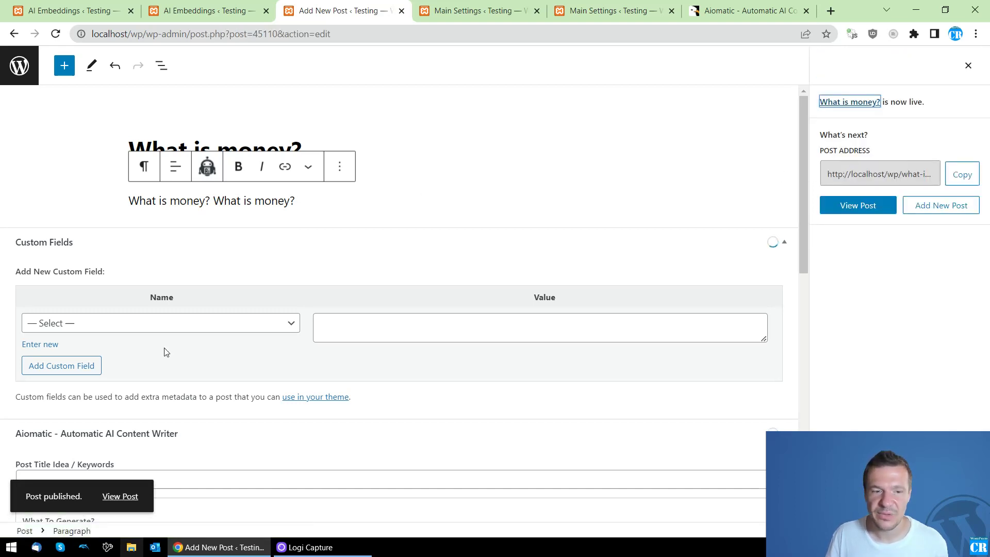
pyautogui.click(202, 7)
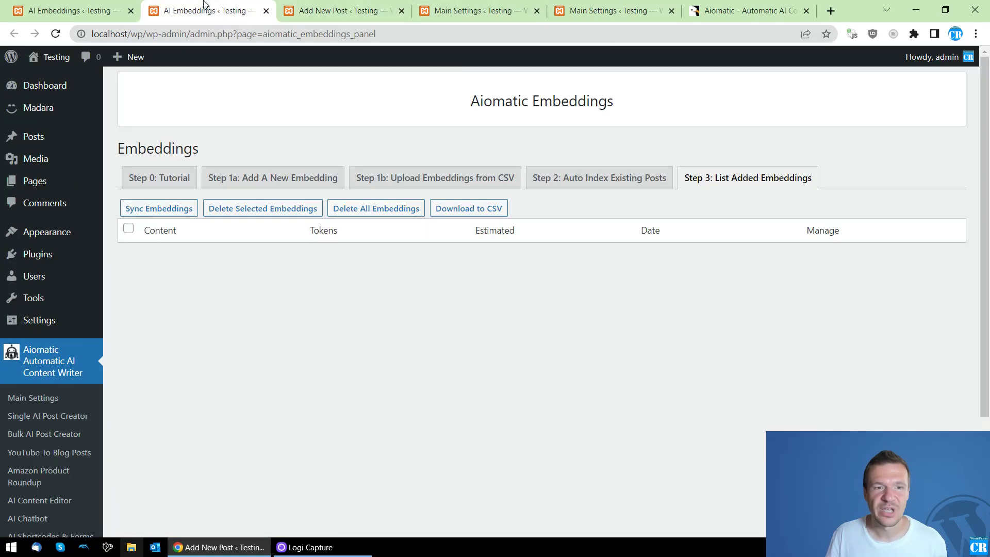
# Sync the stored embeddings in the Step 3 list of added embeddings.
pyautogui.click(151, 212)
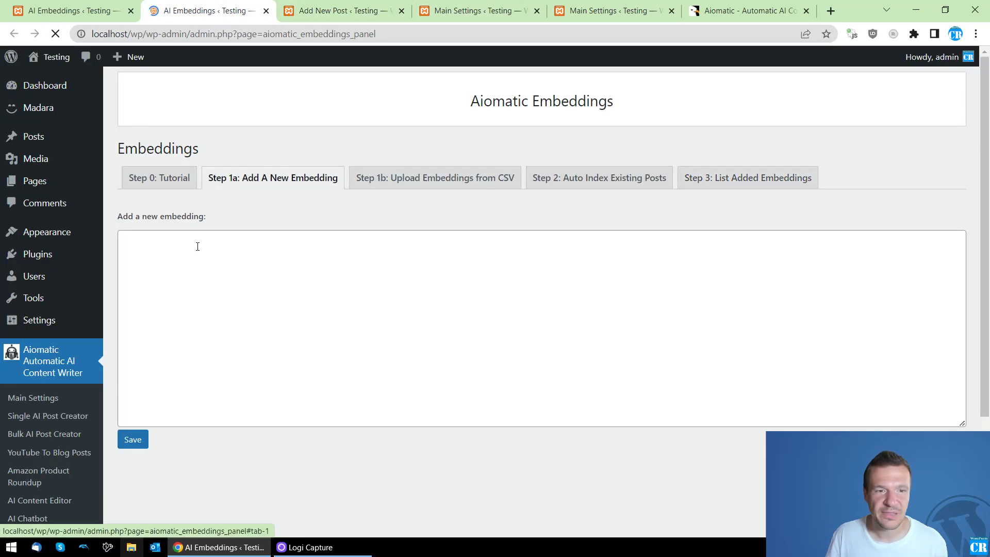
pyautogui.click(686, 177)
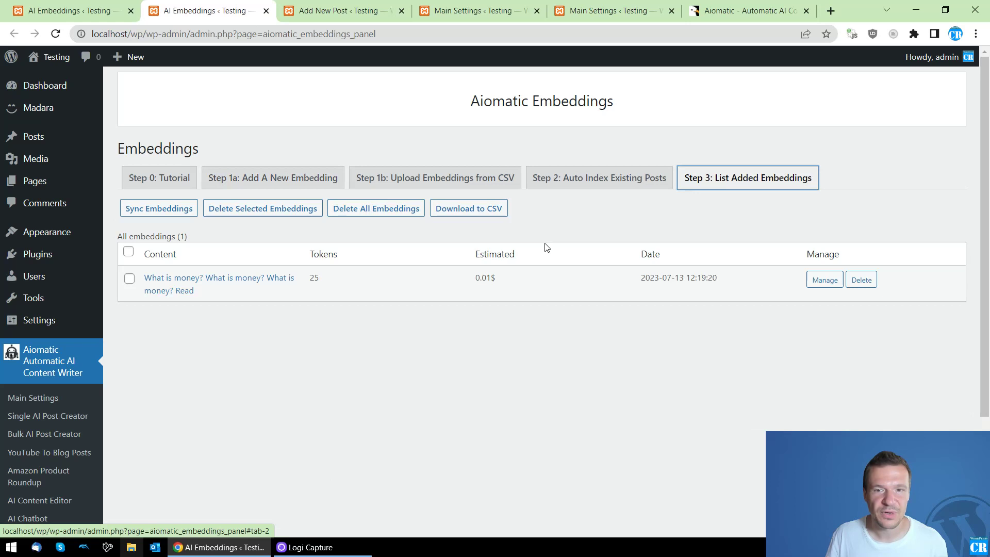
pyautogui.click(152, 214)
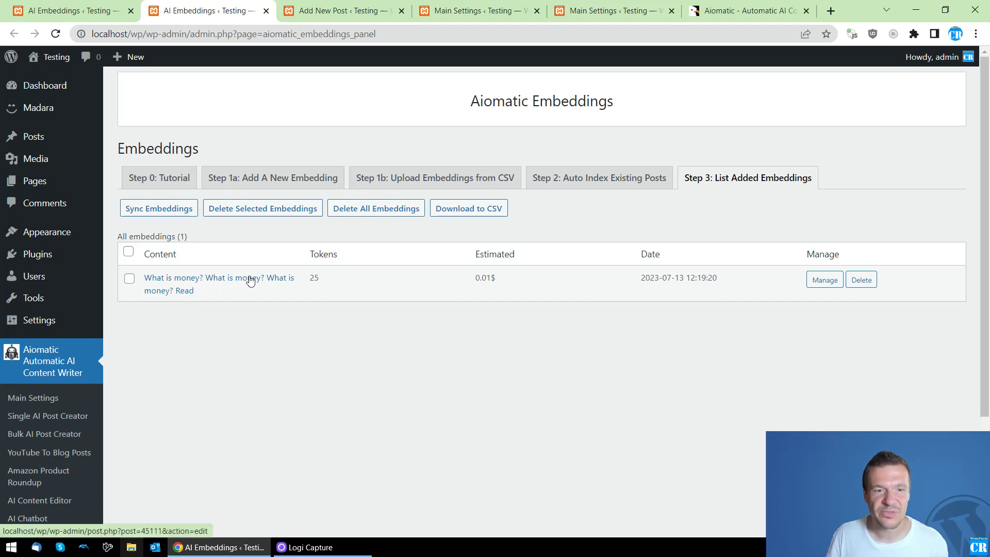
# Open the 'What is money?' embedding and select its title and text lines.
pyautogui.click(193, 288)
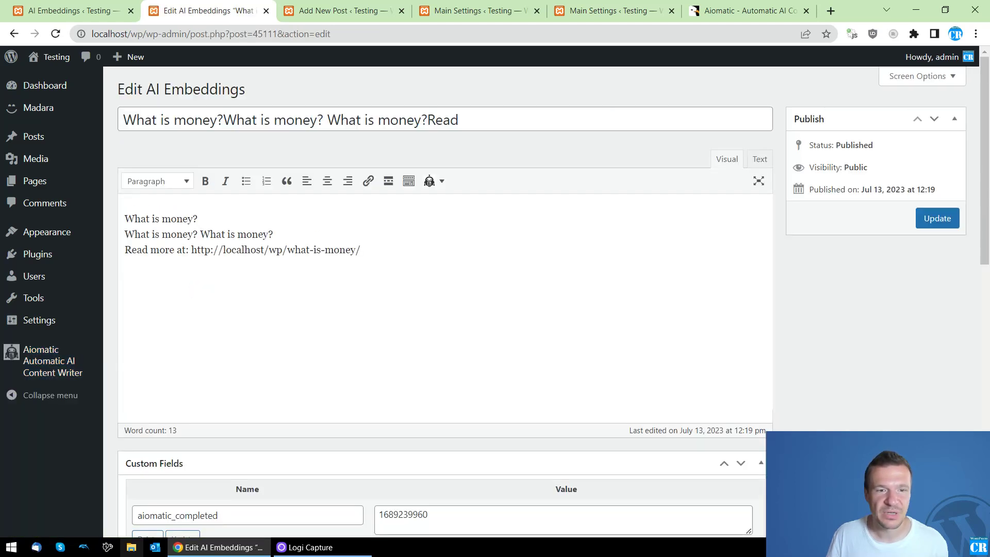
pyautogui.moveTo(273, 235); pyautogui.dragTo(125, 235)
pyautogui.tripleClick(191, 217)
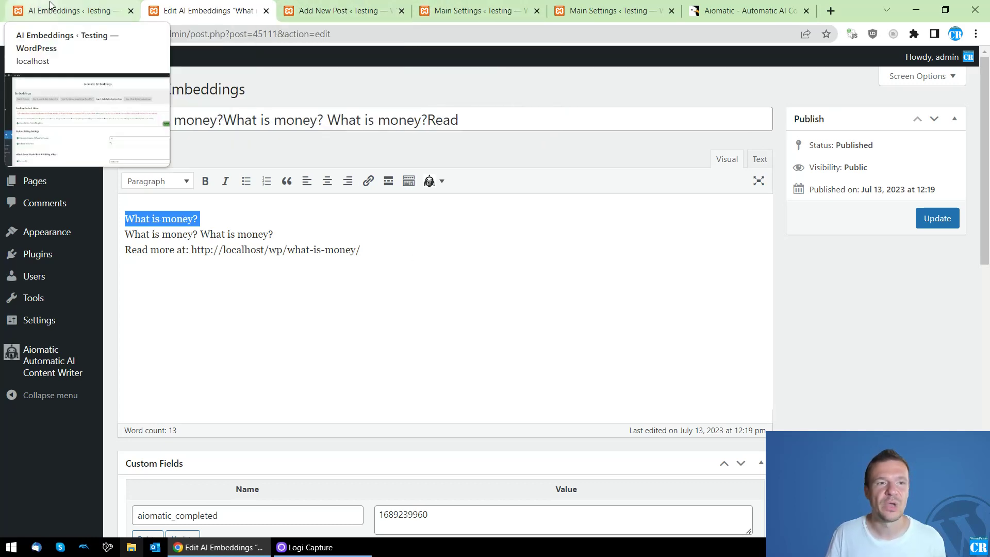
# Look through the open Aiomatic tabs and the 'What is money?' editor, then reach the Posts list.
pyautogui.click(500, 7)
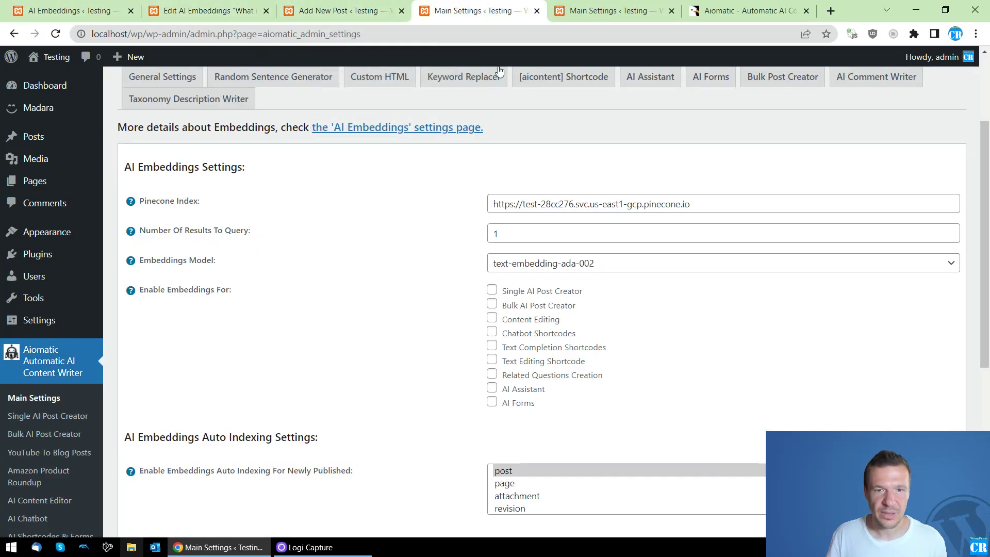
pyautogui.click(369, 8)
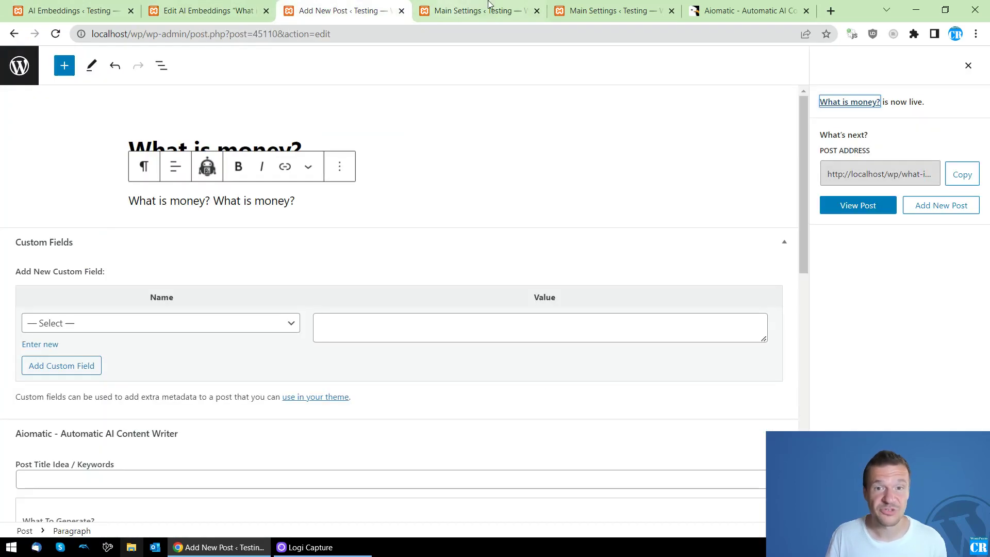
pyautogui.click(212, 7)
pyautogui.click(72, 10)
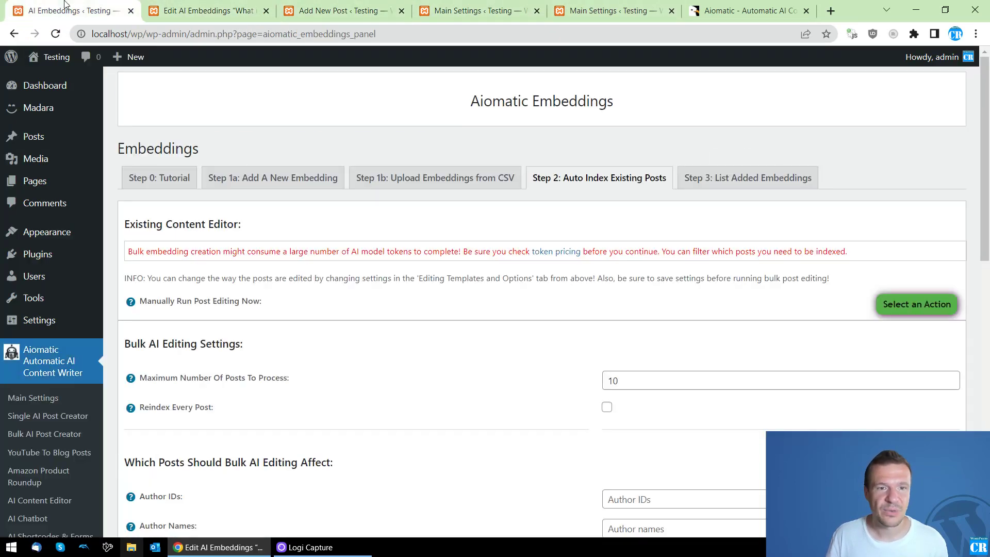
pyautogui.click(450, 11)
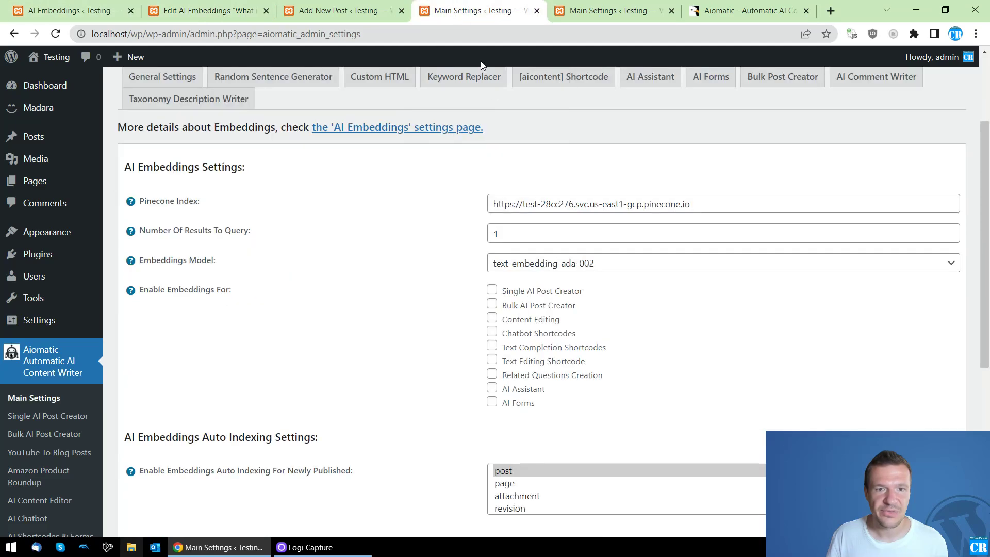
pyautogui.click(583, 12)
pyautogui.click(340, 10)
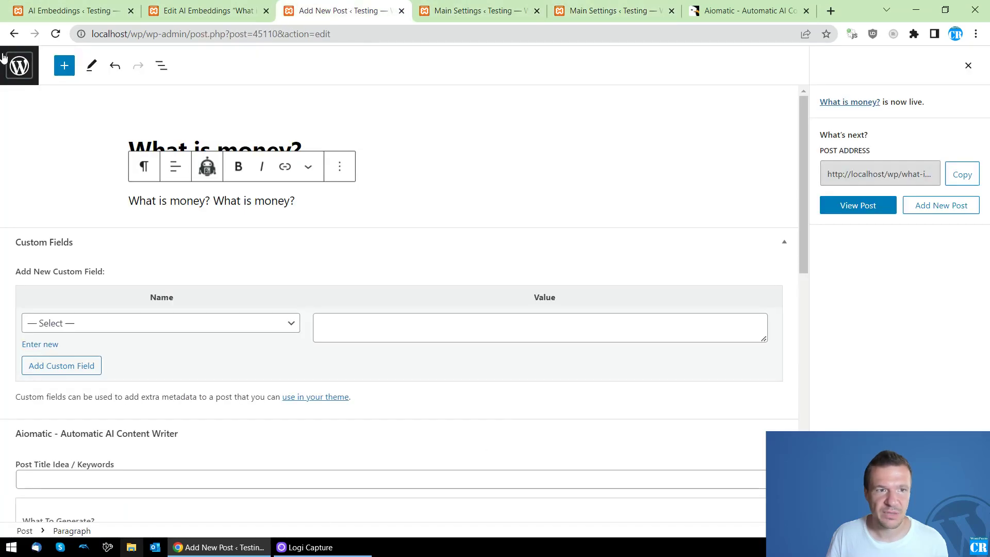
pyautogui.click(19, 66)
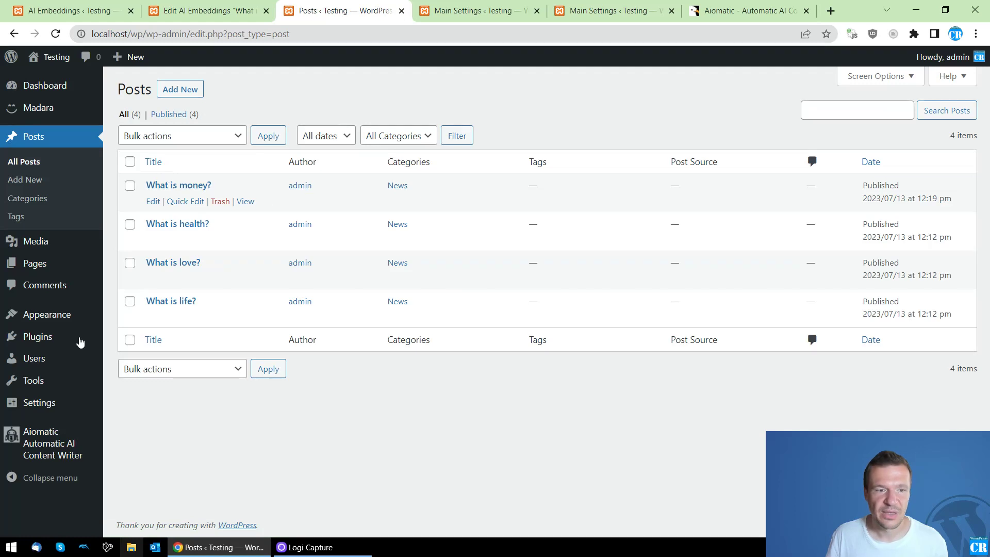
# Delete all embeddings from AI Embeddings, confirm, and return to the first embeddings tab.
pyautogui.moveTo(36, 441)
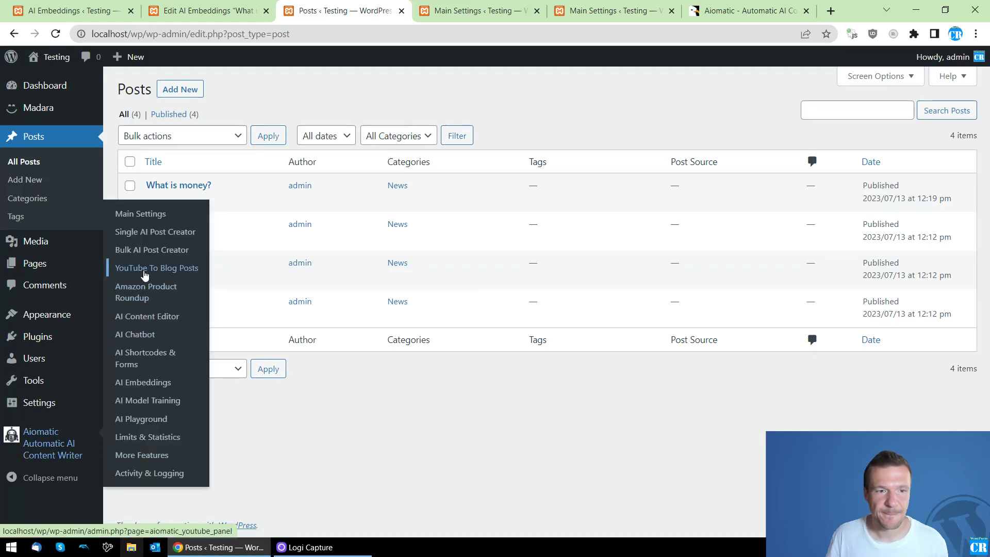
pyautogui.click(138, 382)
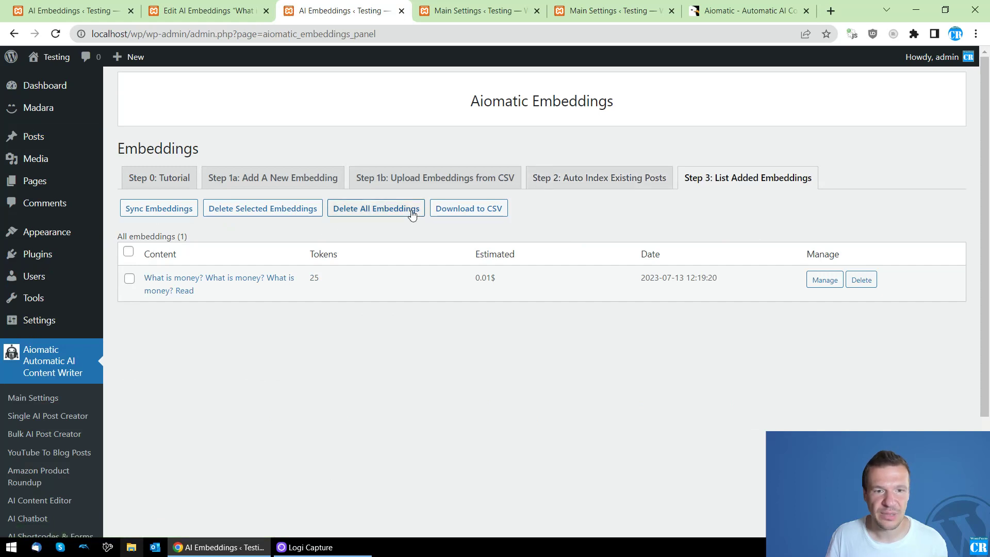
pyautogui.click(412, 213)
pyautogui.click(557, 105)
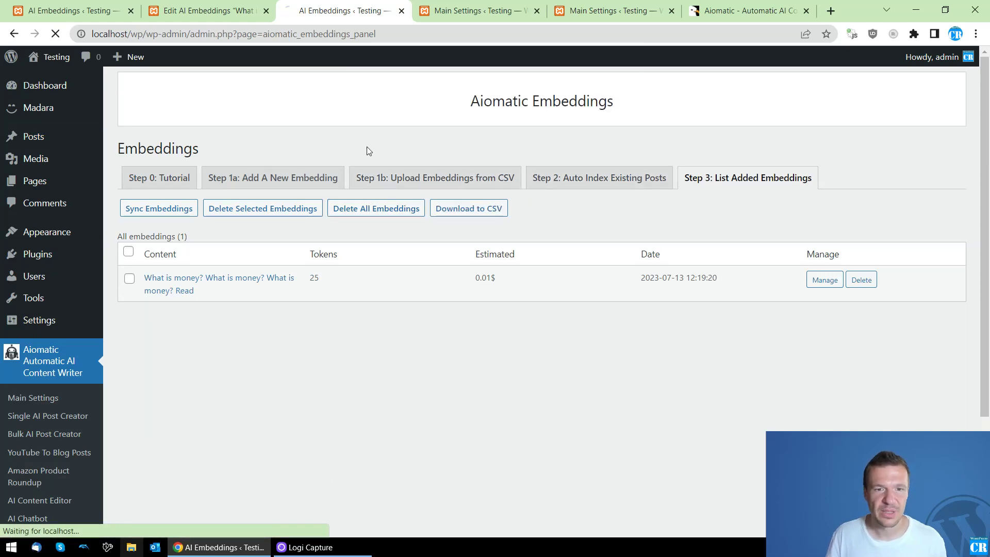
pyautogui.click(53, 6)
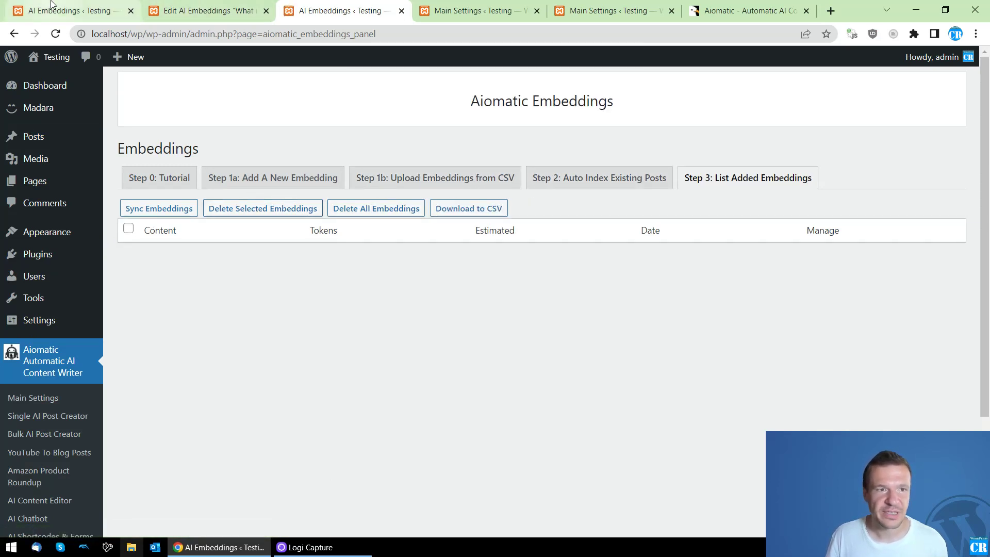
# Reload and open Step 2: Auto Index Existing Posts, with the Posts list in a new tab.
pyautogui.click(55, 33)
pyautogui.click(561, 190)
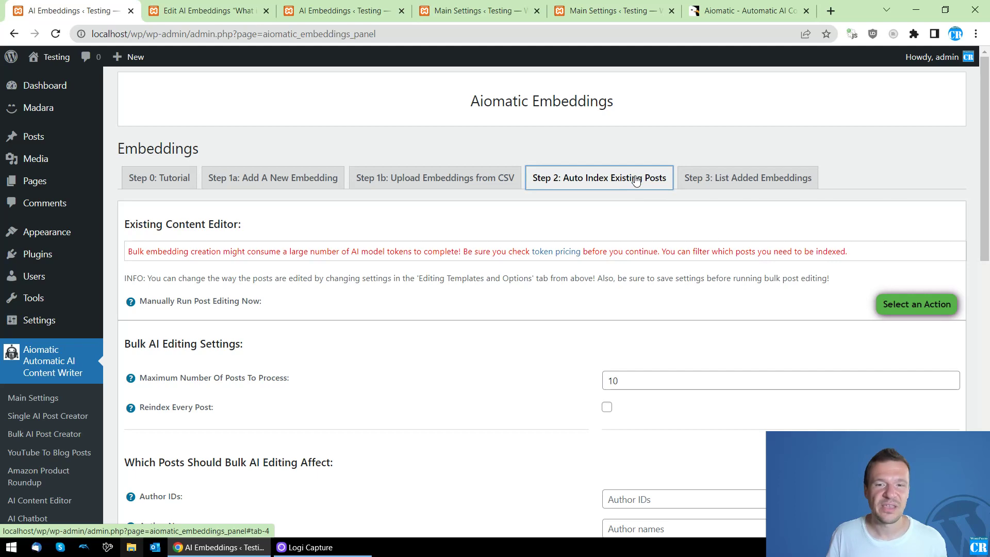
pyautogui.scroll(-2, 361, 201)
pyautogui.scroll(2, 122, 203)
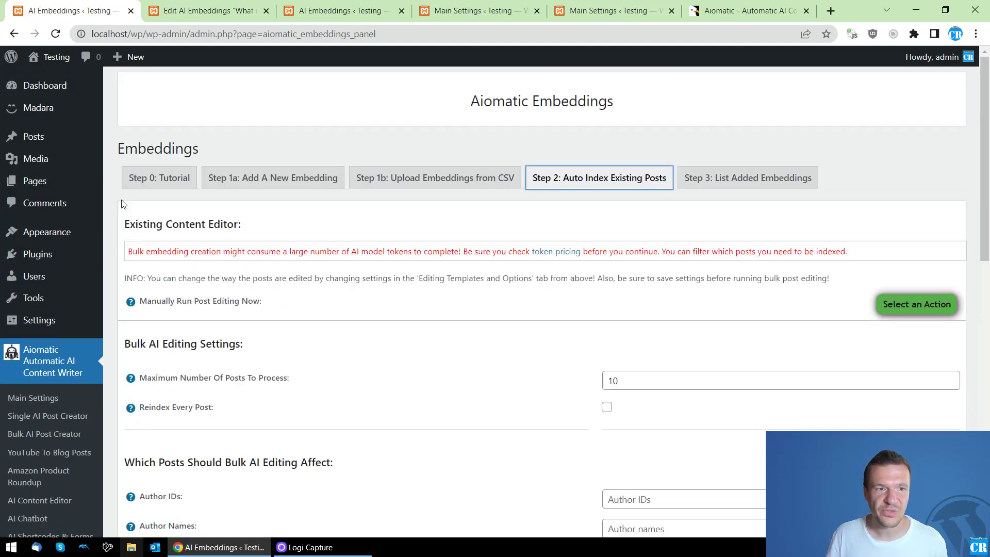
pyautogui.keyDown('ctrl'); pyautogui.keyDown('shift'); pyautogui.click(33, 136); pyautogui.keyUp('shift'); pyautogui.keyUp('ctrl')
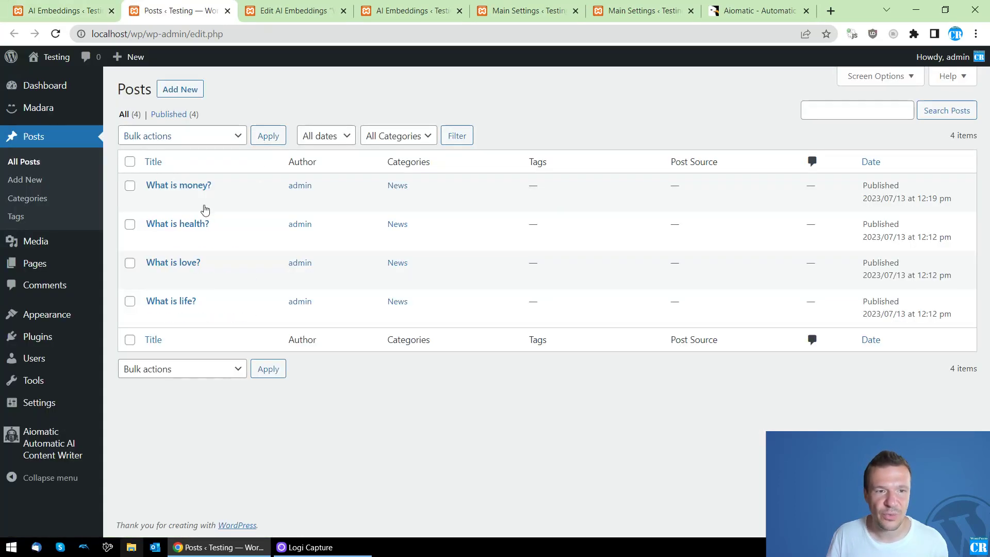
pyautogui.click(65, 10)
pyautogui.scroll(-4, 458, 215)
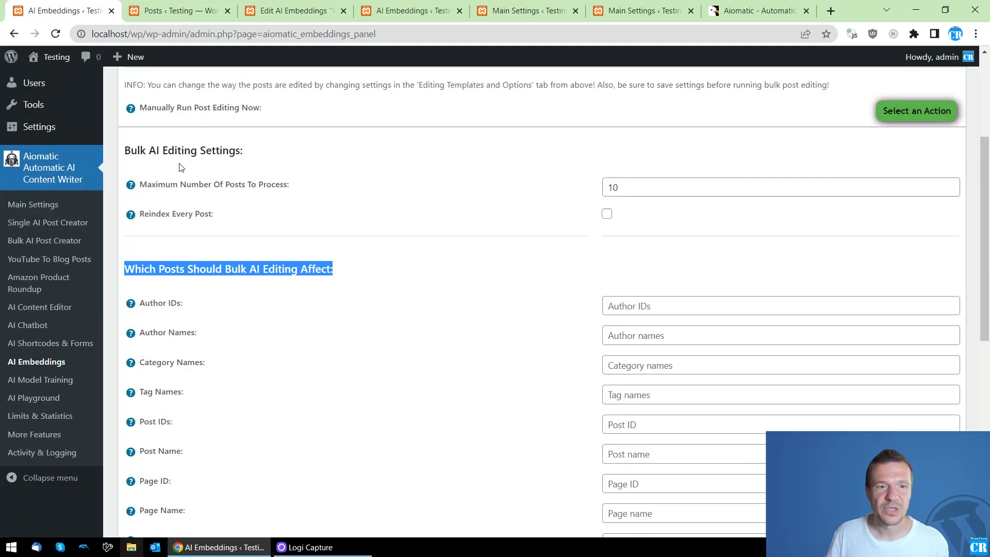
# Review the auto-index filters, noting the Post Type filter set to post.
pyautogui.click(159, 181)
pyautogui.scroll(-7, 416, 296)
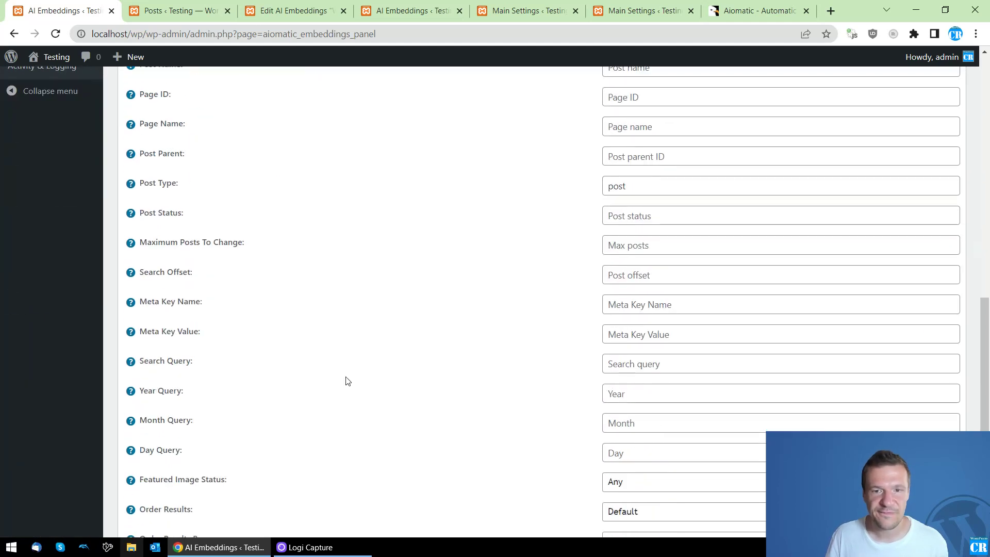
pyautogui.scroll(-1, 347, 388)
pyautogui.scroll(8, 404, 369)
pyautogui.scroll(-4, 404, 369)
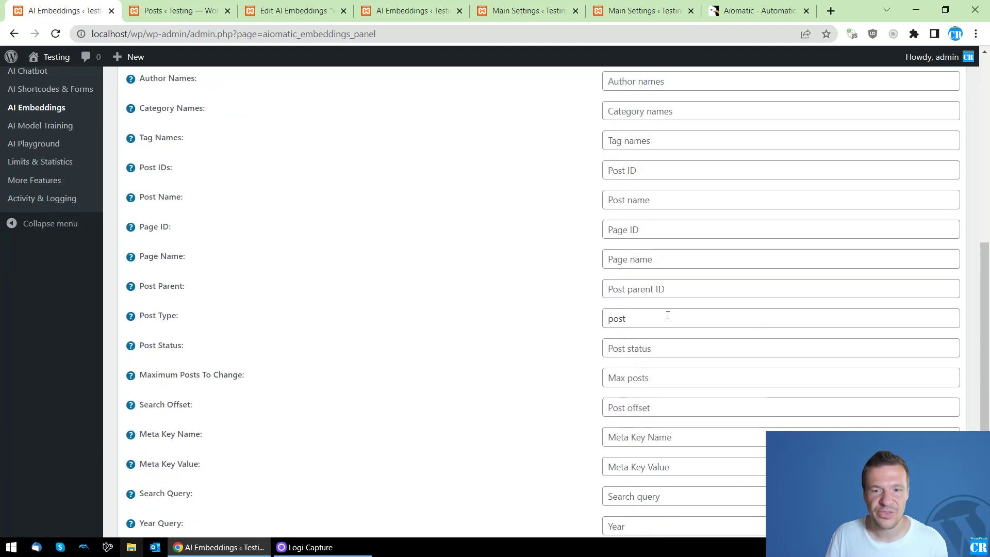
pyautogui.doubleClick(162, 316)
pyautogui.click(617, 312)
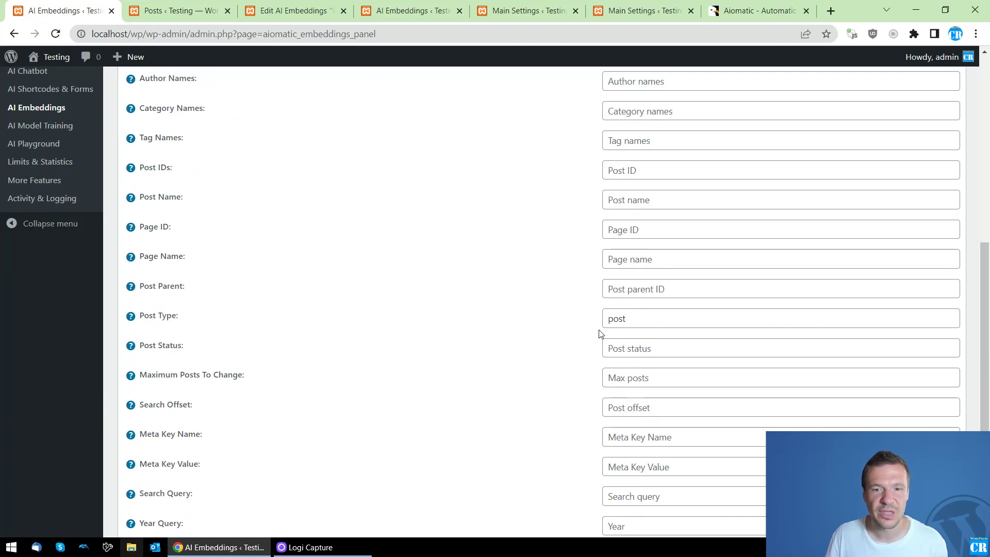
pyautogui.scroll(7, 504, 377)
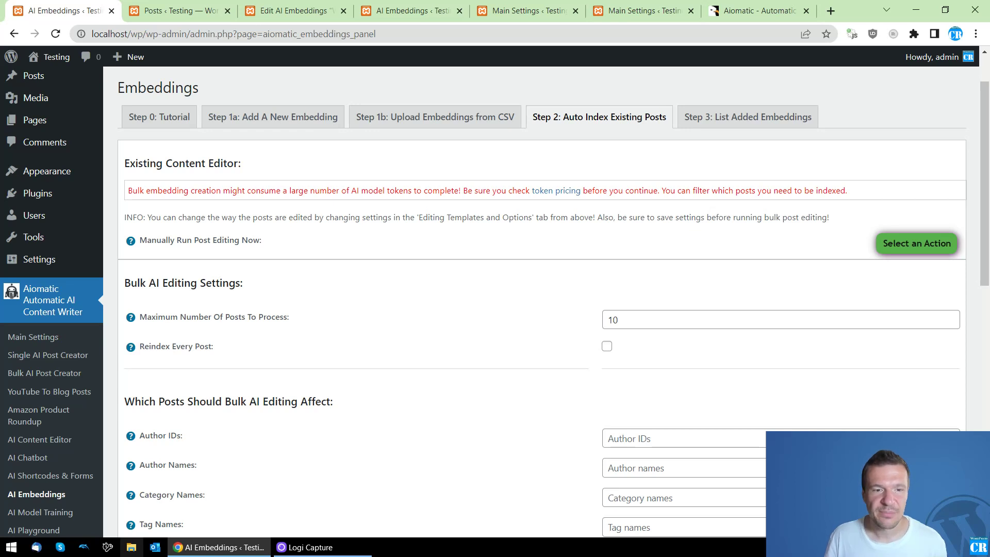
# Check the maximum posts to process is 10 and Reindex Every Post stays unticked.
pyautogui.moveTo(165, 317); pyautogui.dragTo(287, 312)
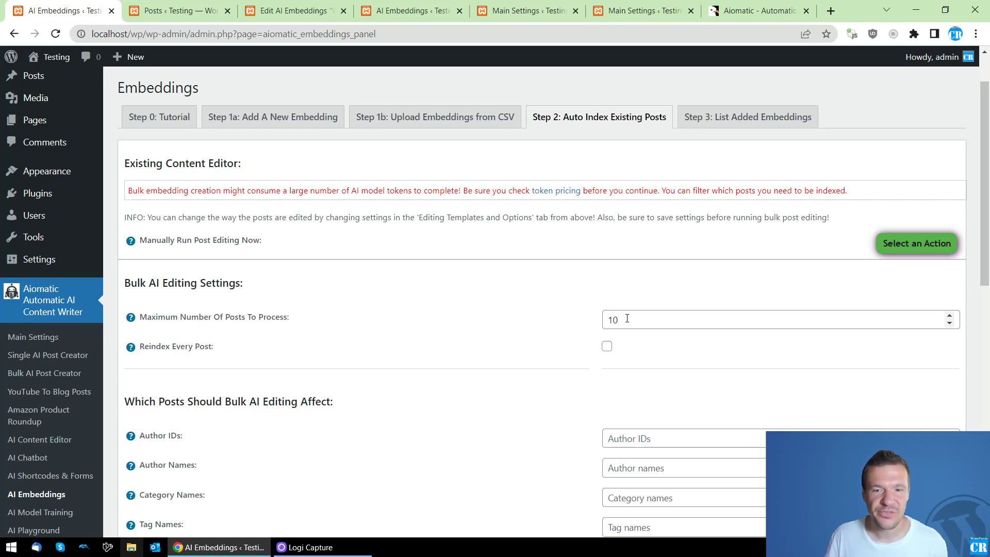
pyautogui.moveTo(625, 320); pyautogui.dragTo(593, 322)
pyautogui.click(496, 358)
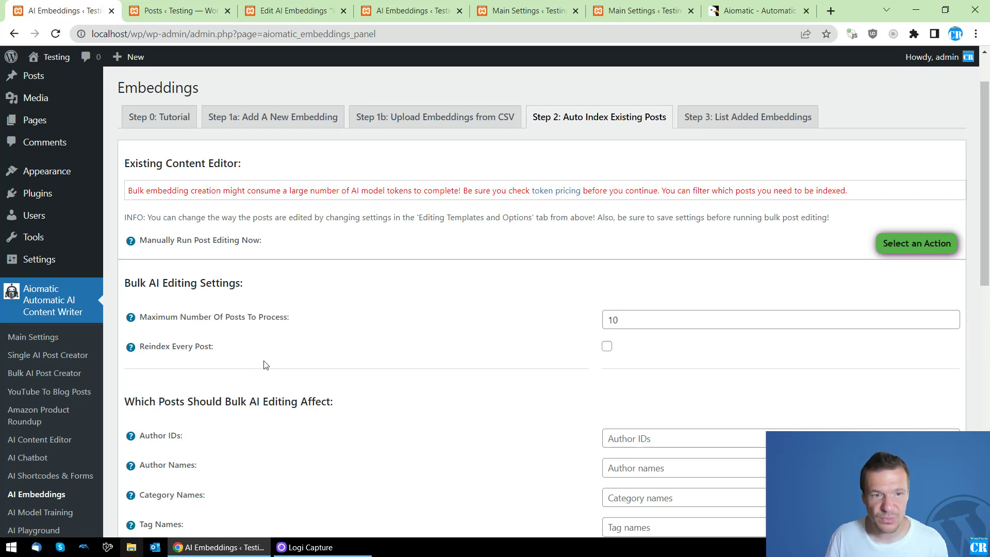
pyautogui.moveTo(156, 346); pyautogui.dragTo(215, 353)
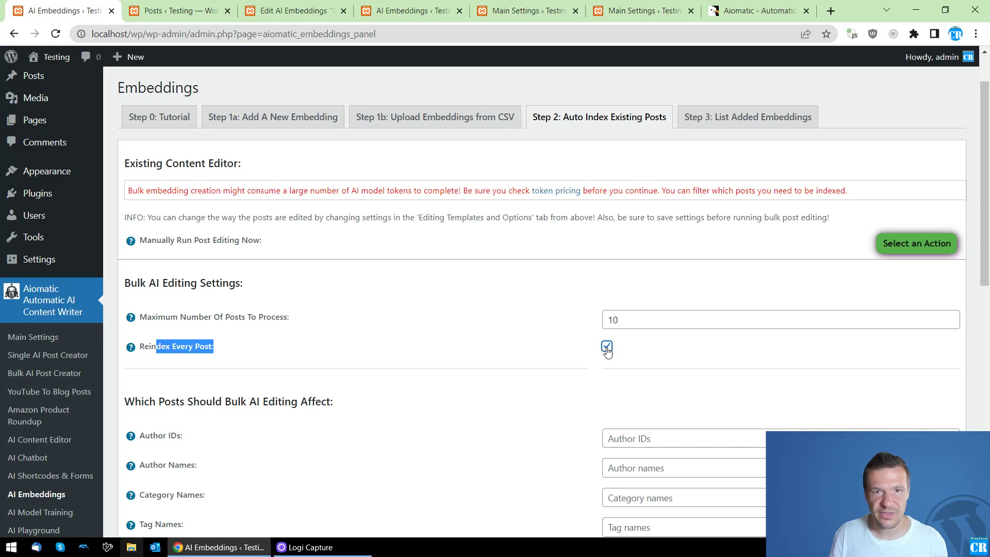
pyautogui.click(529, 339)
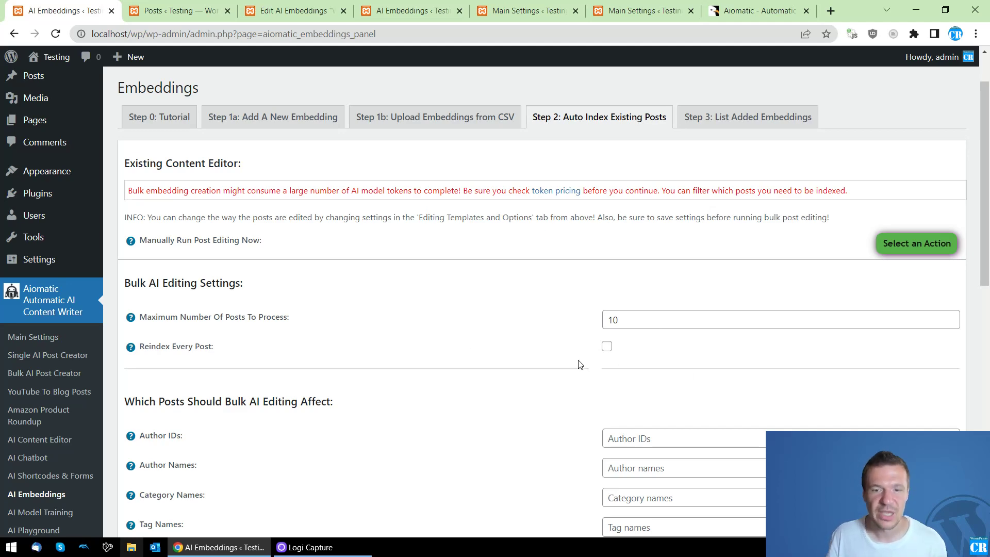
pyautogui.scroll(-5, 557, 382)
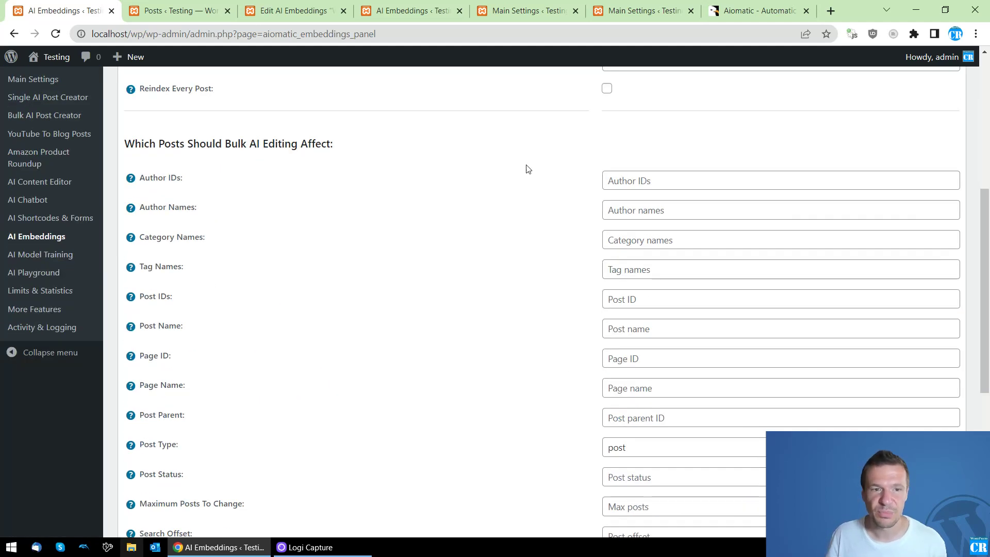
pyautogui.scroll(-6, 170, 181)
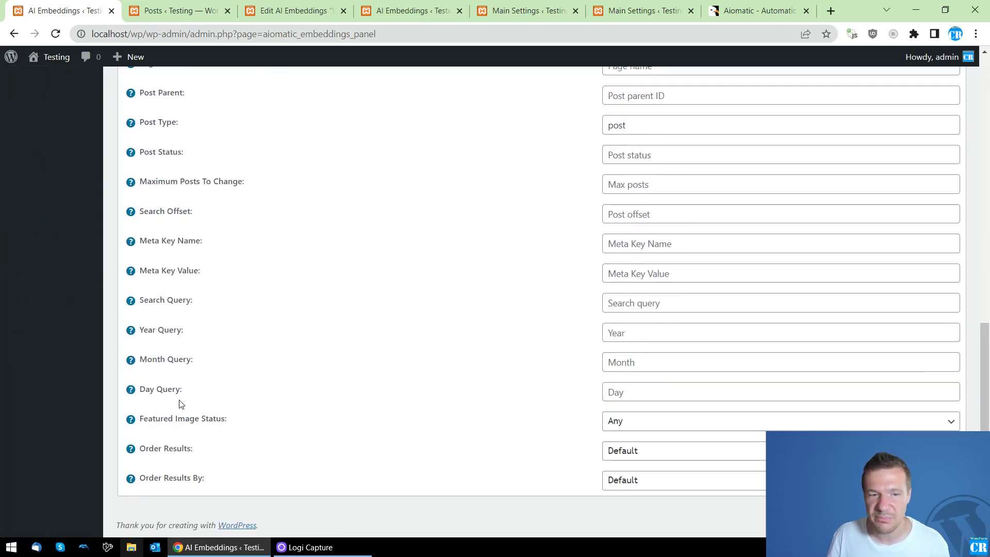
pyautogui.scroll(10, 181, 379)
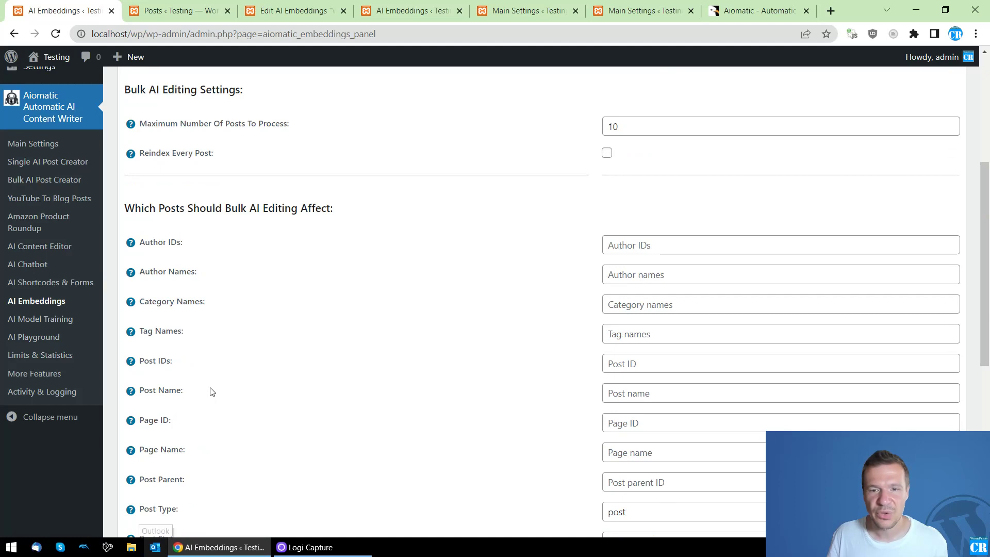
pyautogui.scroll(-6, 438, 391)
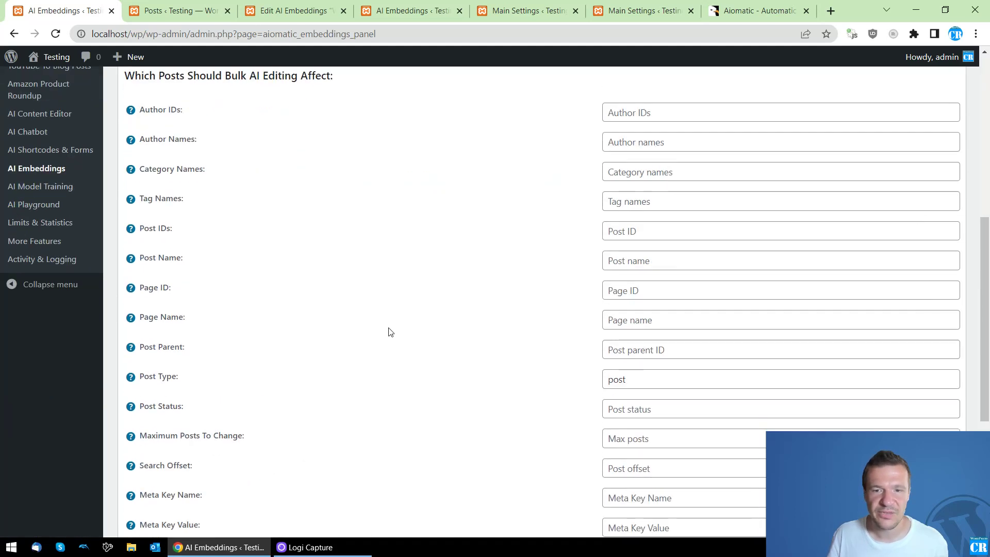
pyautogui.scroll(6, 369, 321)
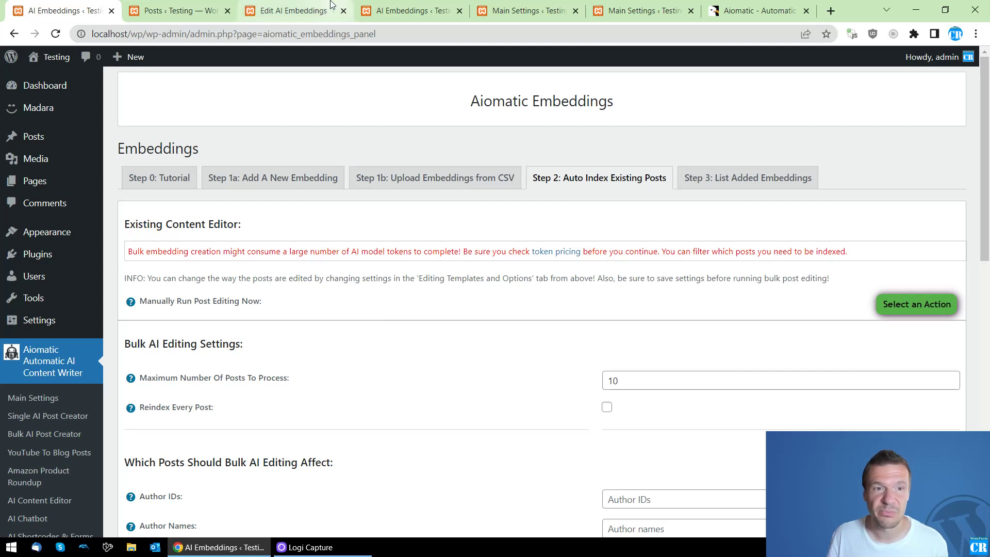
# Sync the embeddings list and check the other embeddings settings tabs.
pyautogui.click(424, 9)
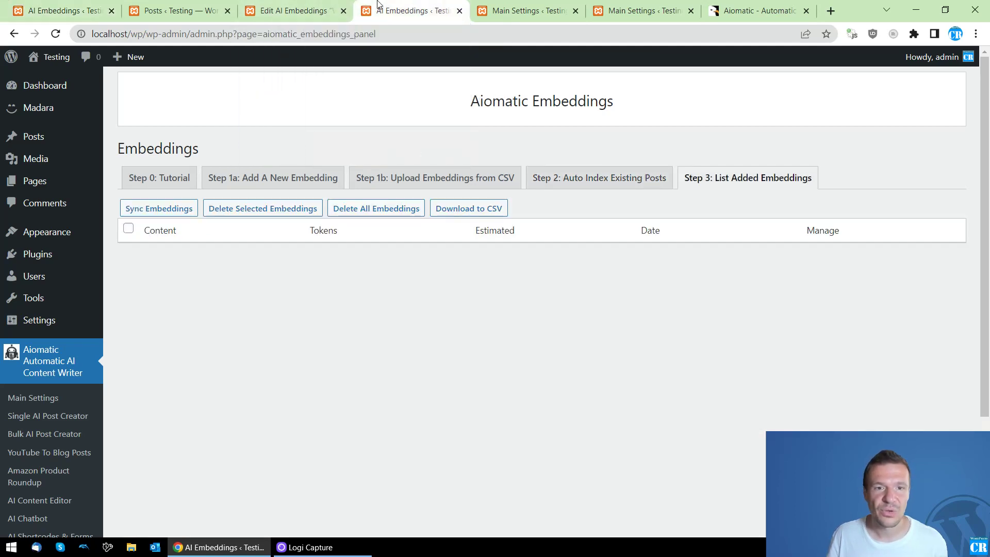
pyautogui.click(160, 208)
pyautogui.click(598, 178)
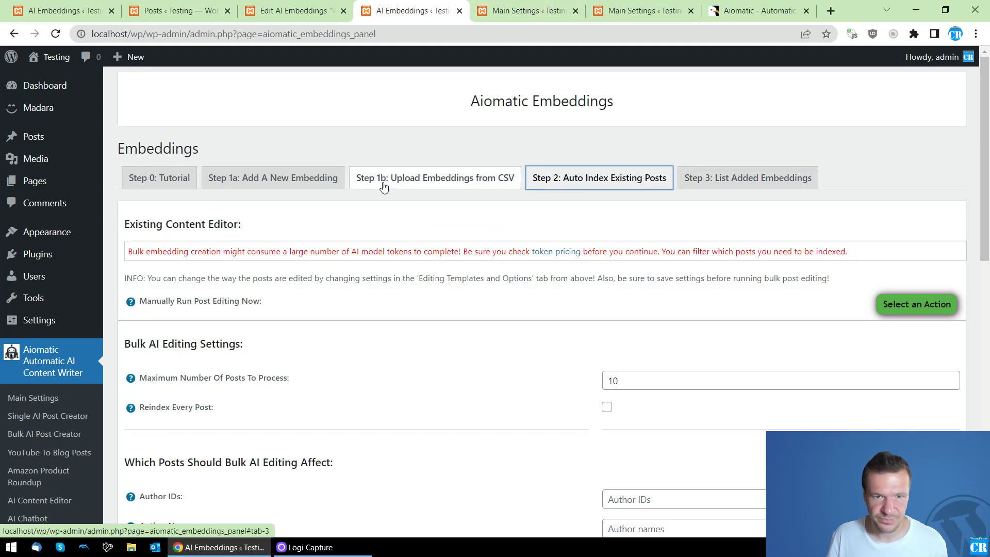
pyautogui.click(711, 178)
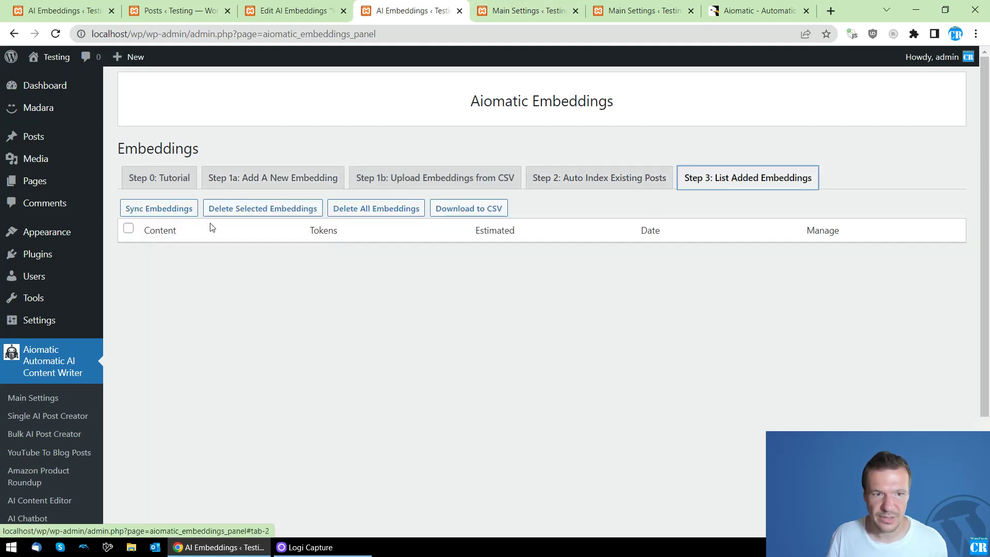
pyautogui.click(537, 10)
pyautogui.scroll(3, 418, 272)
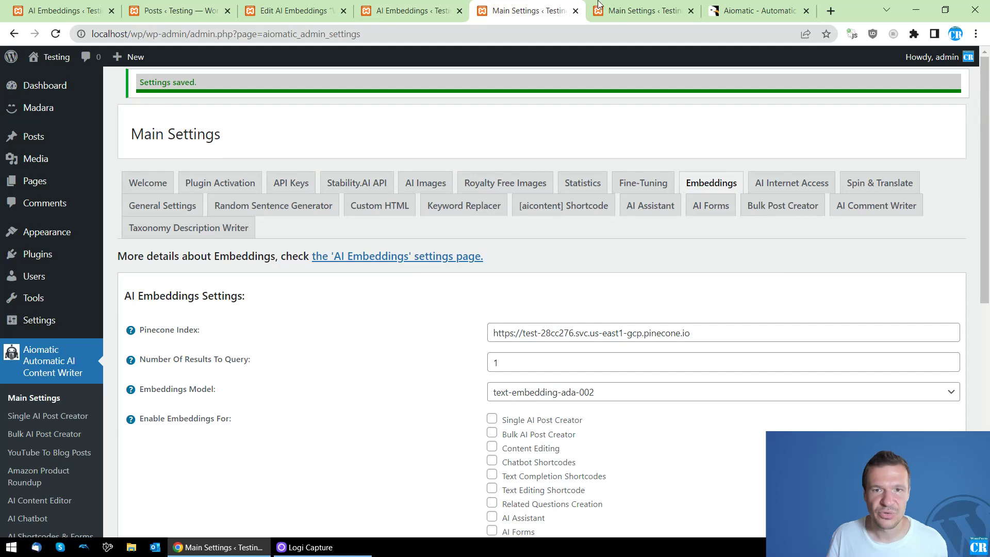
pyautogui.click(304, 7)
pyautogui.click(410, 10)
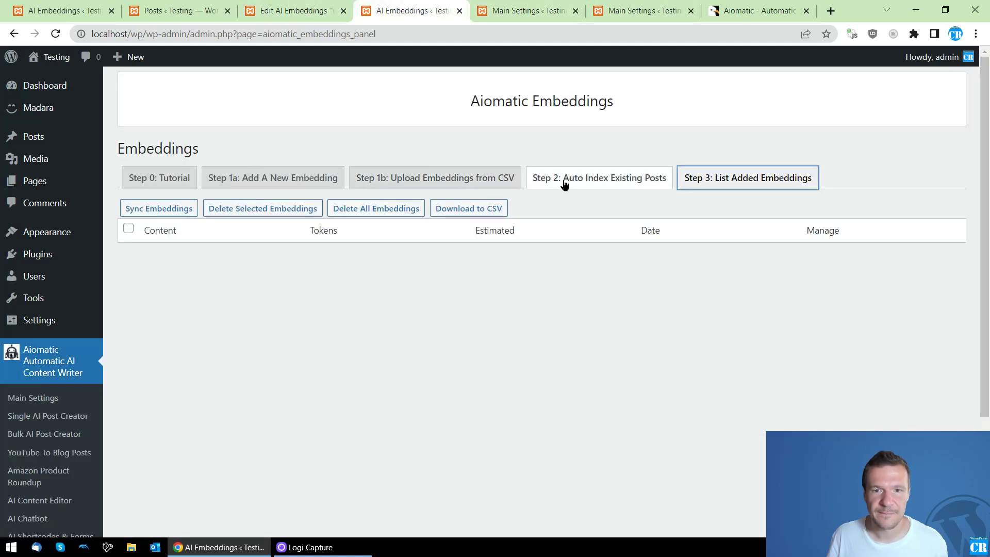
# Run Post Editing from Auto Index Existing Posts' action list and confirm with OK.
pyautogui.click(563, 180)
pyautogui.scroll(-2, 404, 354)
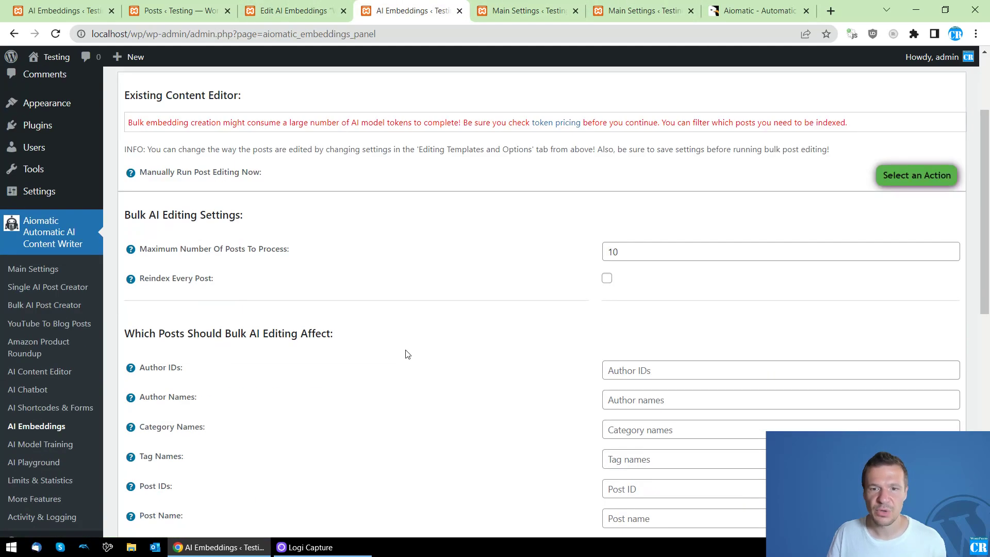
pyautogui.scroll(-5, 671, 279)
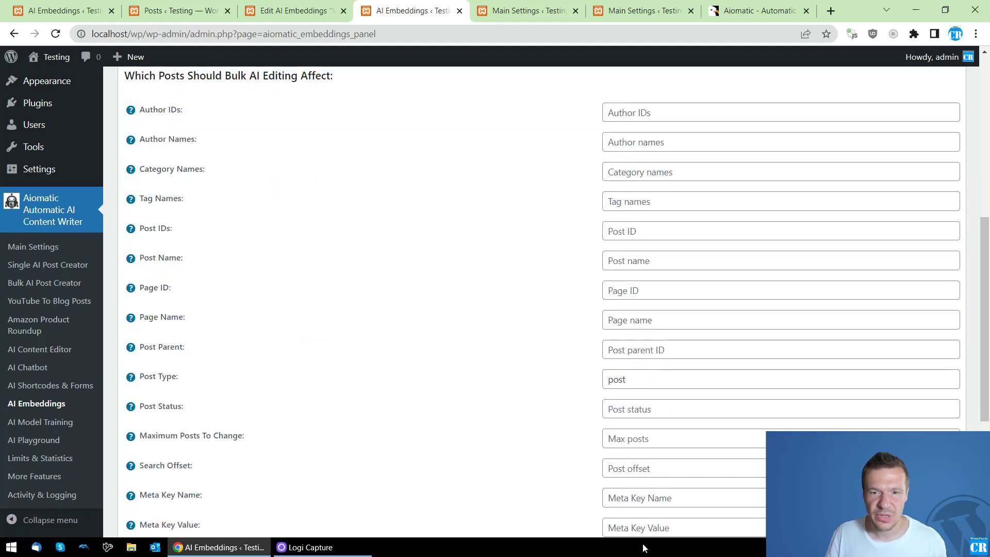
pyautogui.scroll(6, 640, 341)
pyautogui.click(917, 239)
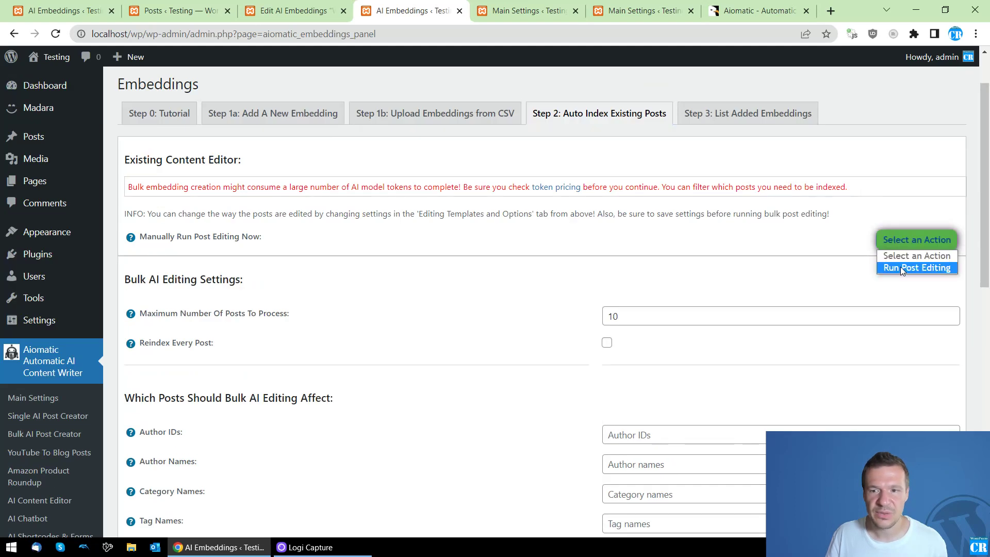
pyautogui.click(902, 268)
pyautogui.click(562, 109)
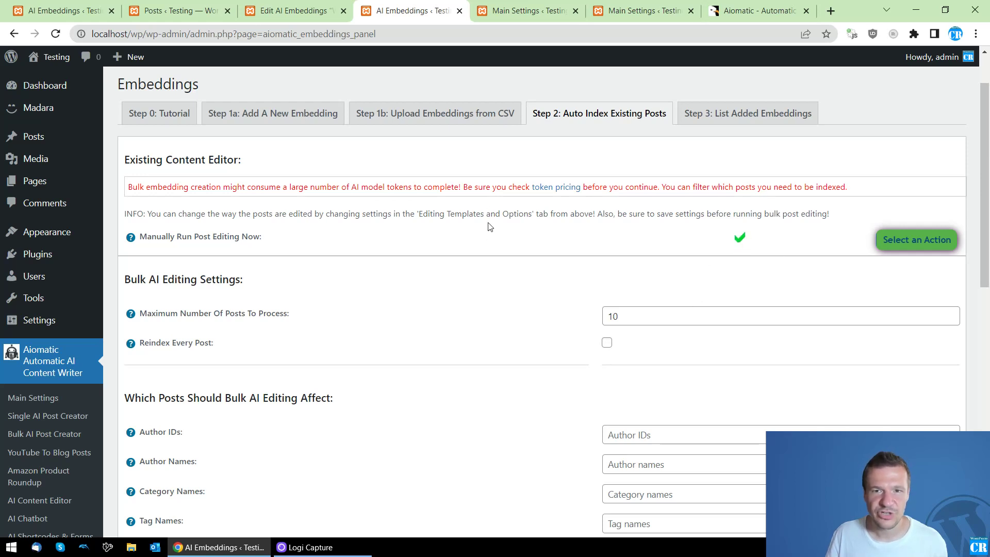
# Sync the Step 3 embeddings list and open the Posts list in a new tab.
pyautogui.click(711, 116)
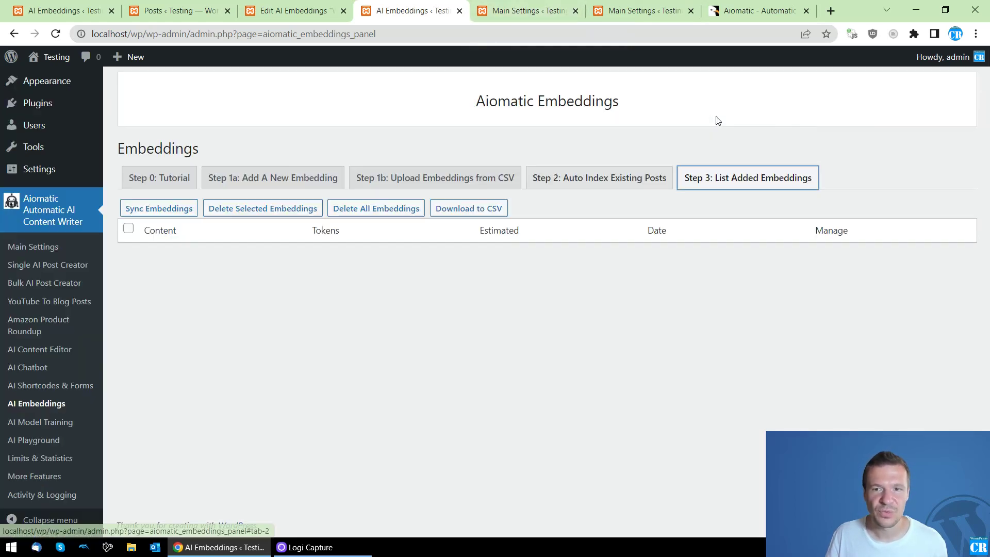
pyautogui.click(174, 210)
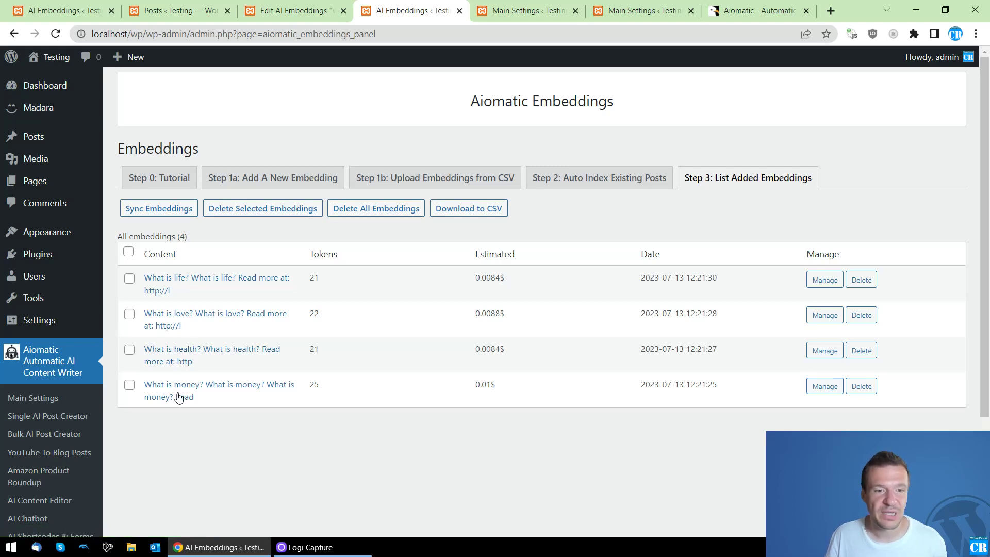
pyautogui.middleClick(46, 138)
pyautogui.click(455, 20)
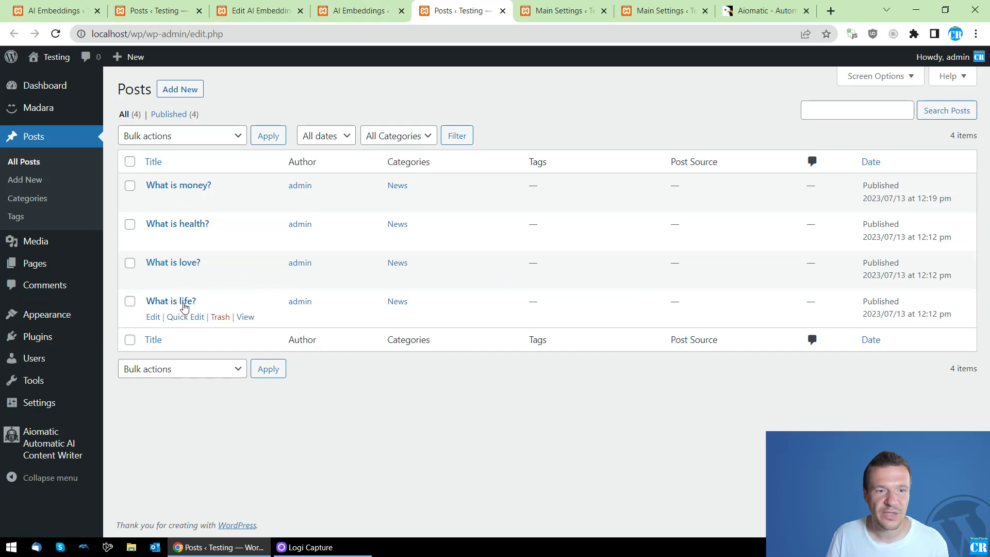
pyautogui.click(406, 9)
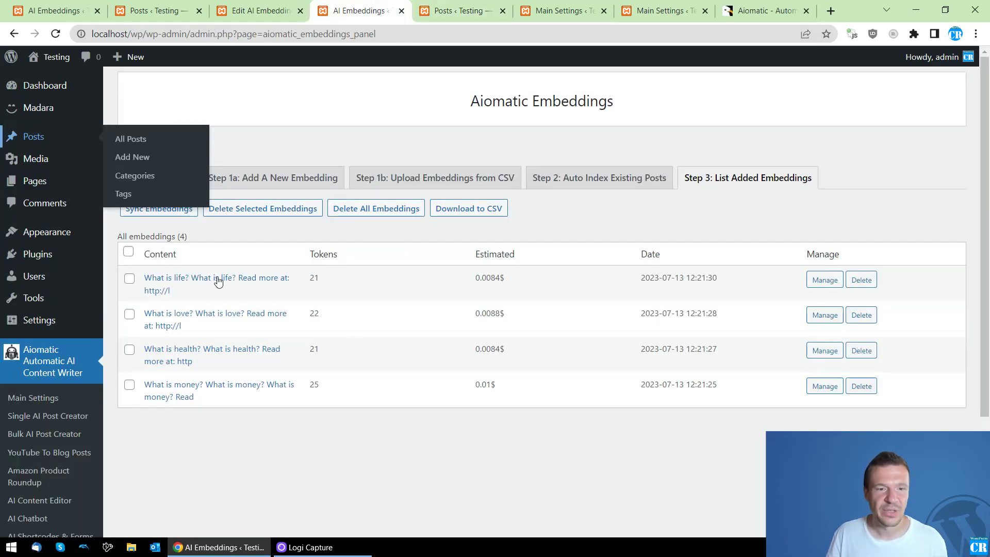
# Compare the four new embeddings, including 'What is money?', against the four posts.
pyautogui.click(453, 11)
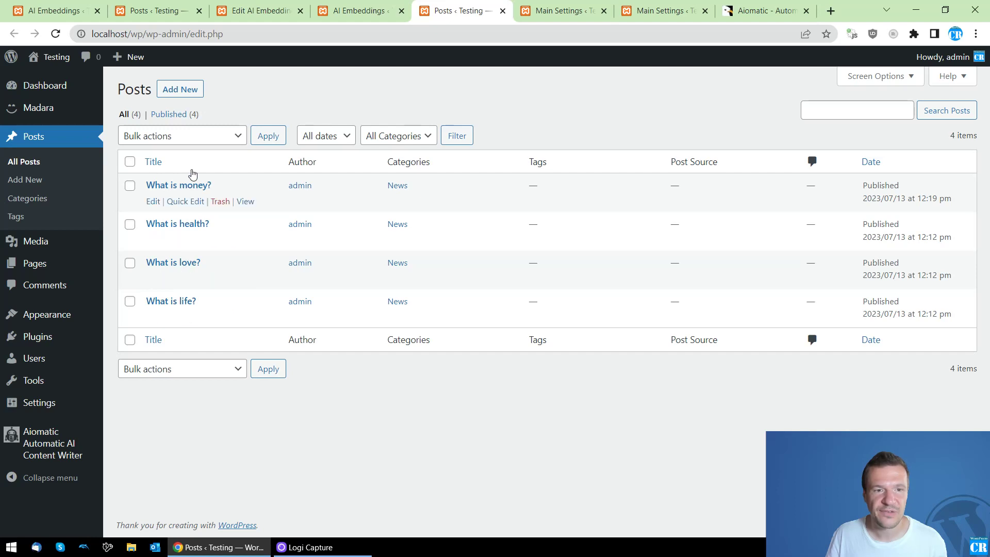
pyautogui.click(368, 9)
pyautogui.click(453, 6)
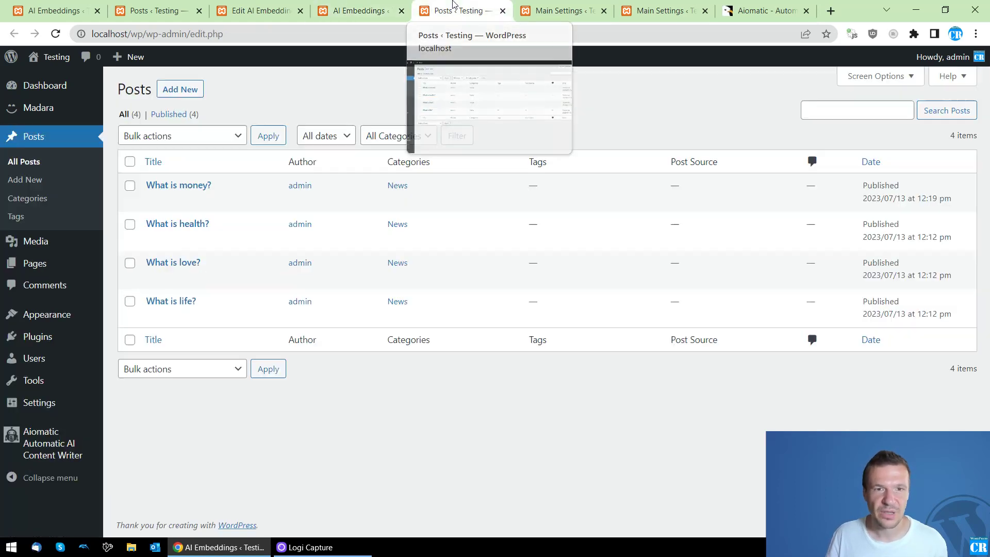
pyautogui.click(350, 7)
pyautogui.click(261, 7)
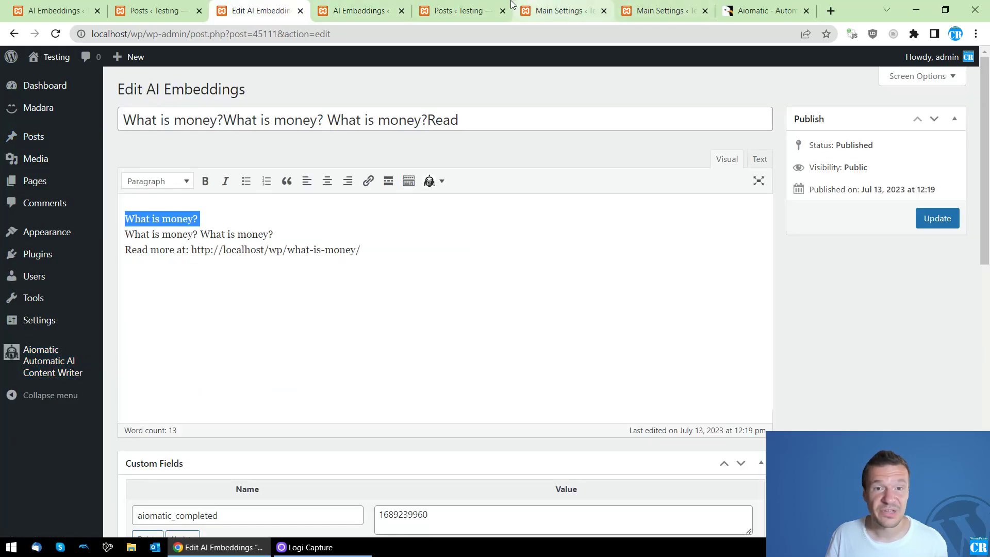
pyautogui.click(361, 9)
pyautogui.click(155, 8)
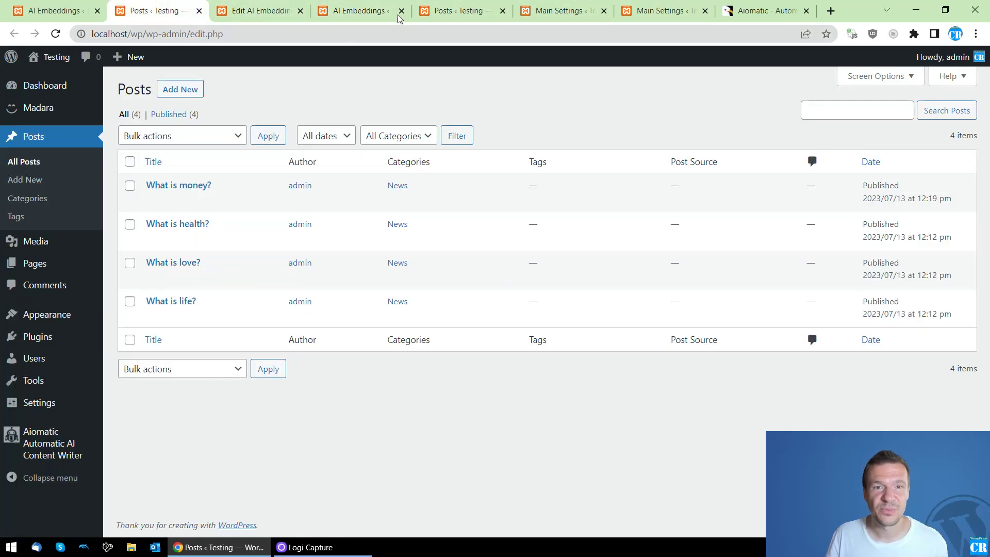
pyautogui.click(370, 8)
# Reopen the Auto Index Existing Posts step on the embeddings page.
pyautogui.click(78, 6)
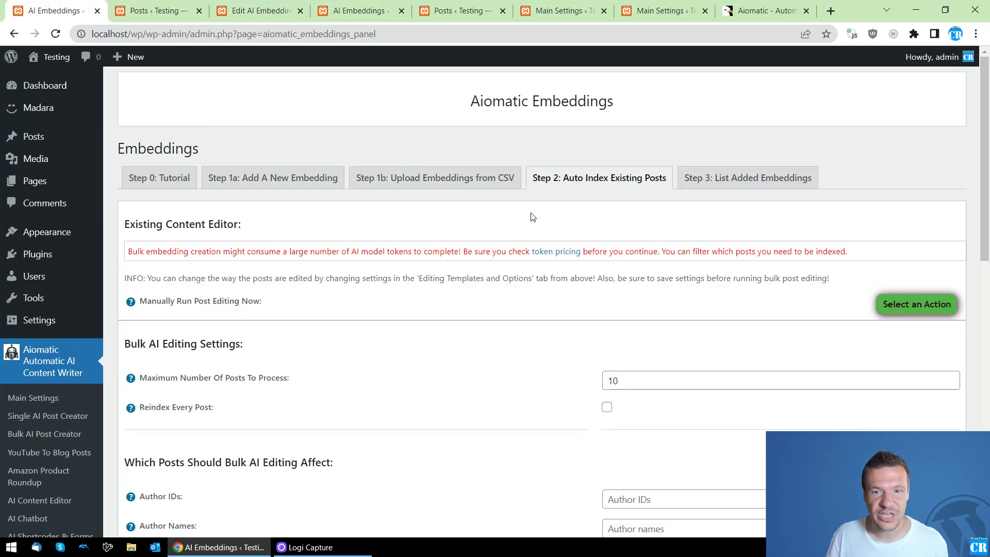
pyautogui.click(588, 178)
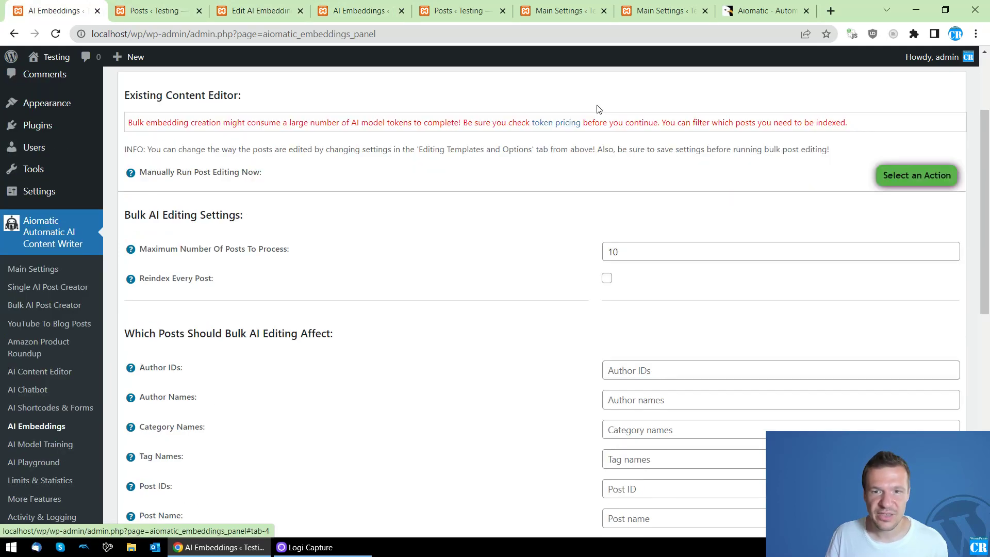
pyautogui.scroll(-5, 335, 289)
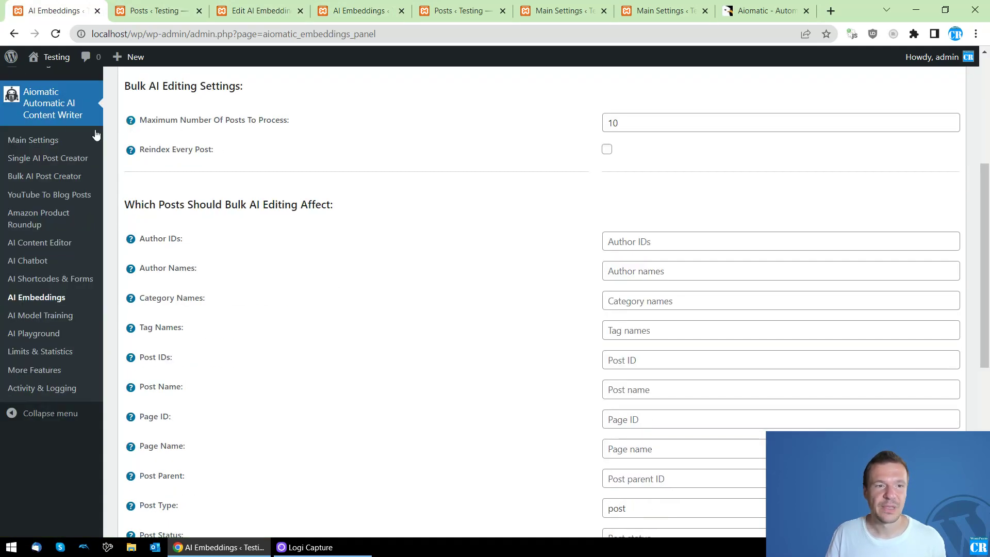
# Leave for Aiomatic Main Settings and view the Embeddings section's auto-indexing options.
pyautogui.click(58, 140)
pyautogui.click(558, 106)
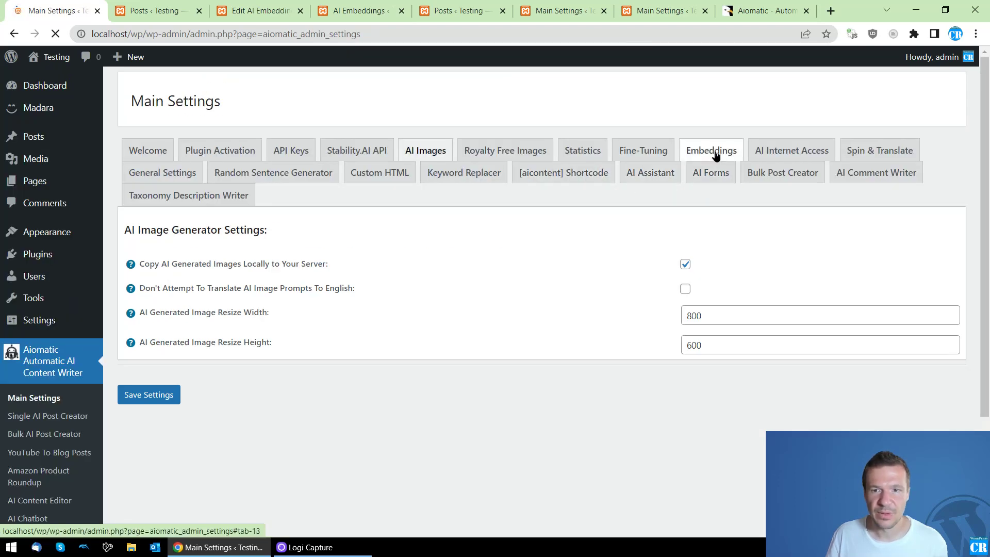
pyautogui.click(712, 151)
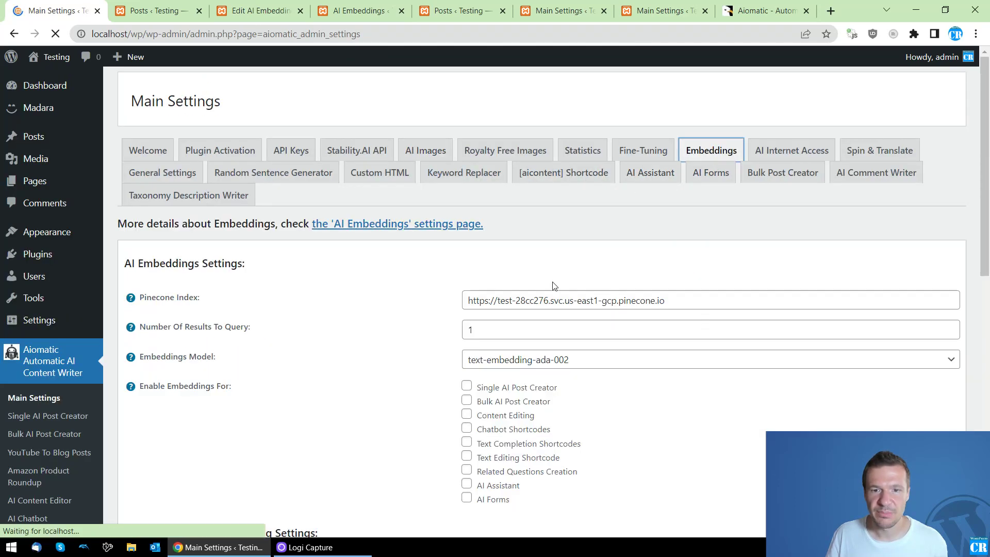
pyautogui.scroll(-10, 457, 280)
pyautogui.scroll(4, 568, 243)
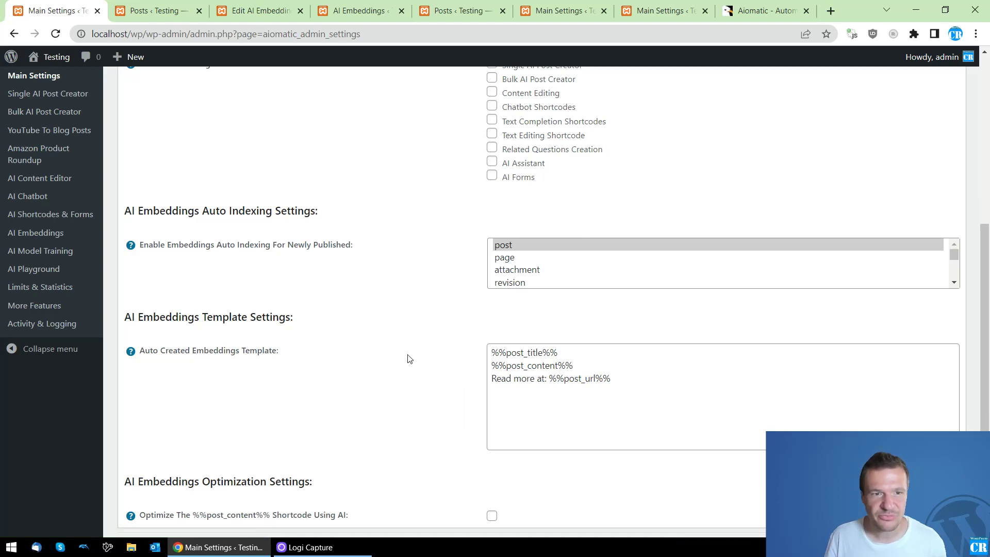
pyautogui.scroll(6, 407, 358)
# Reload Posts, select all four posts, and apply the Create Aiomatic Embeddings bulk action.
pyautogui.click(163, 10)
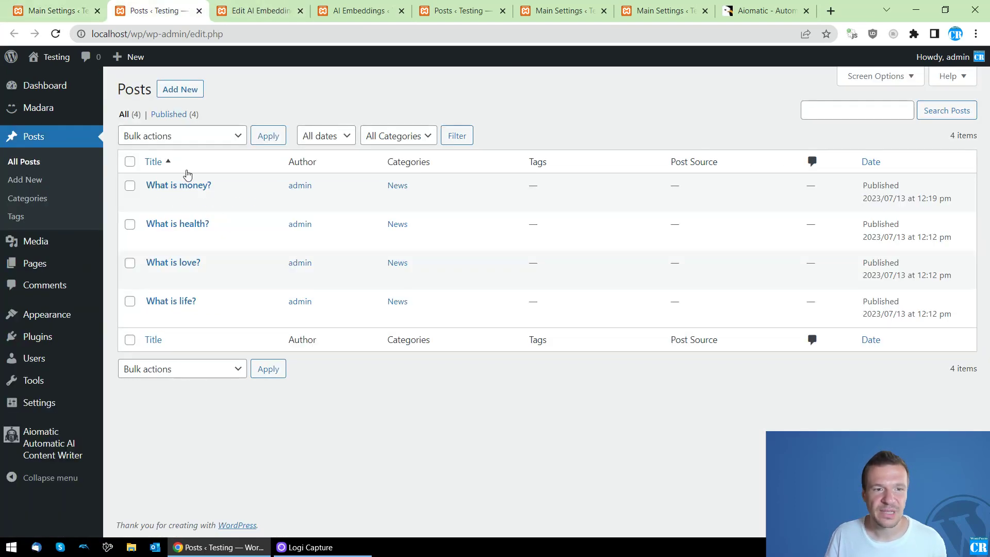
pyautogui.click(57, 34)
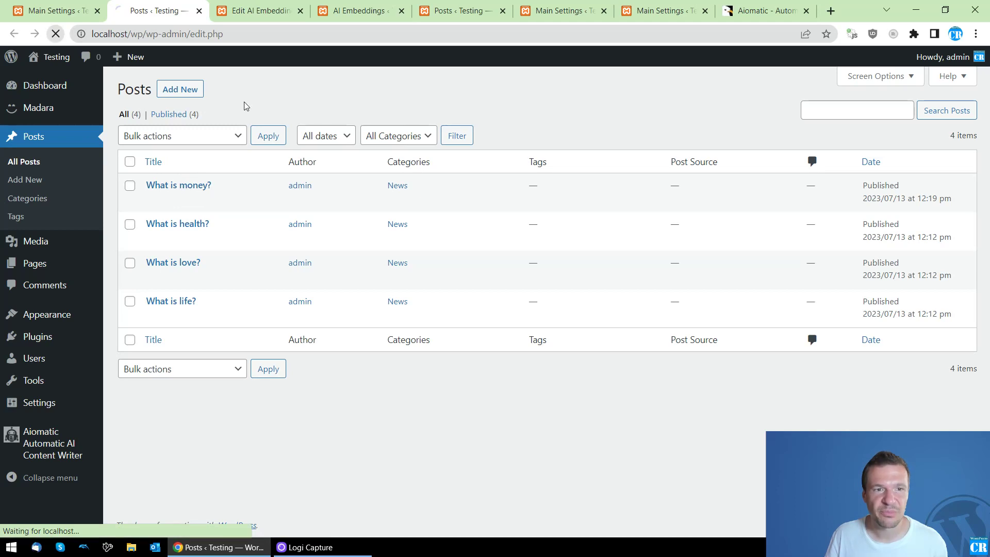
pyautogui.click(131, 160)
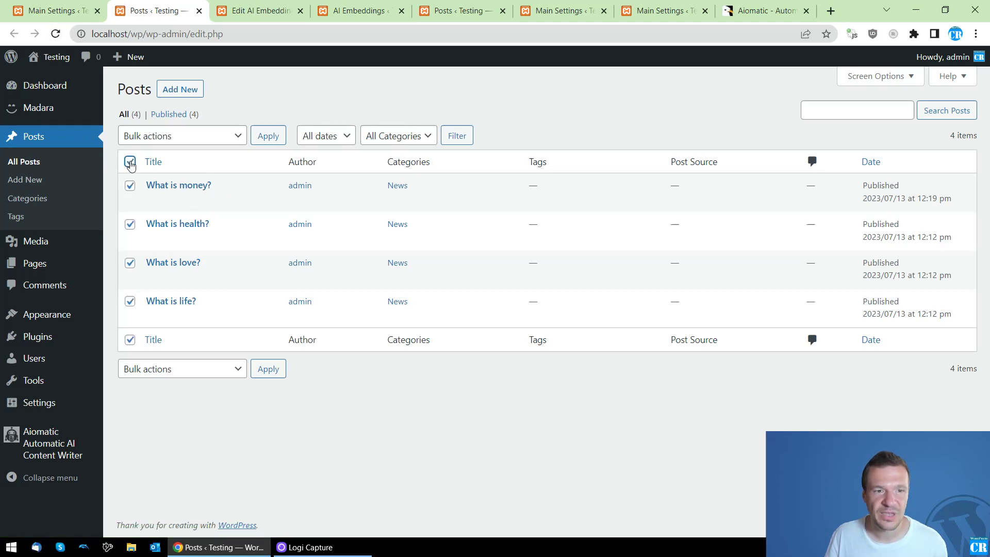
pyautogui.click(161, 137)
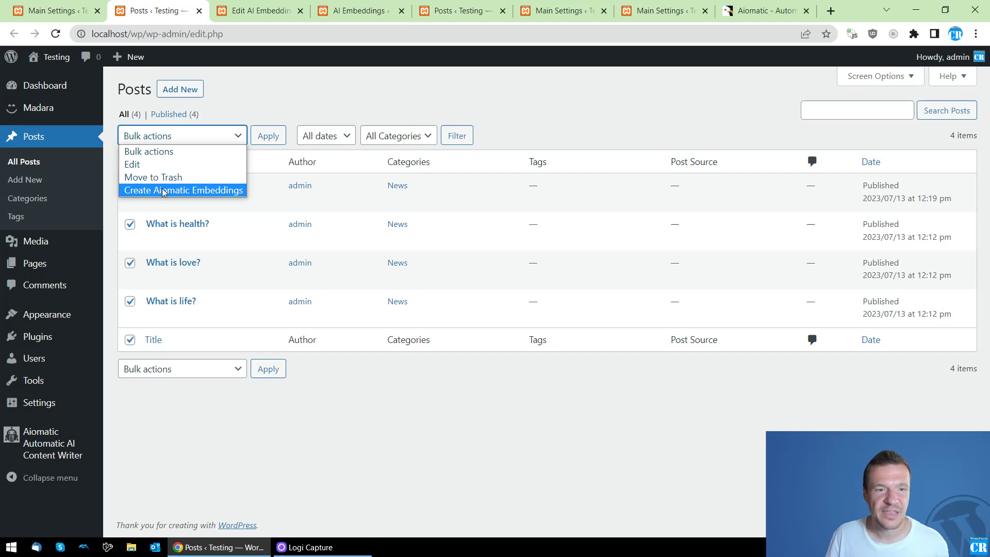
pyautogui.click(163, 191)
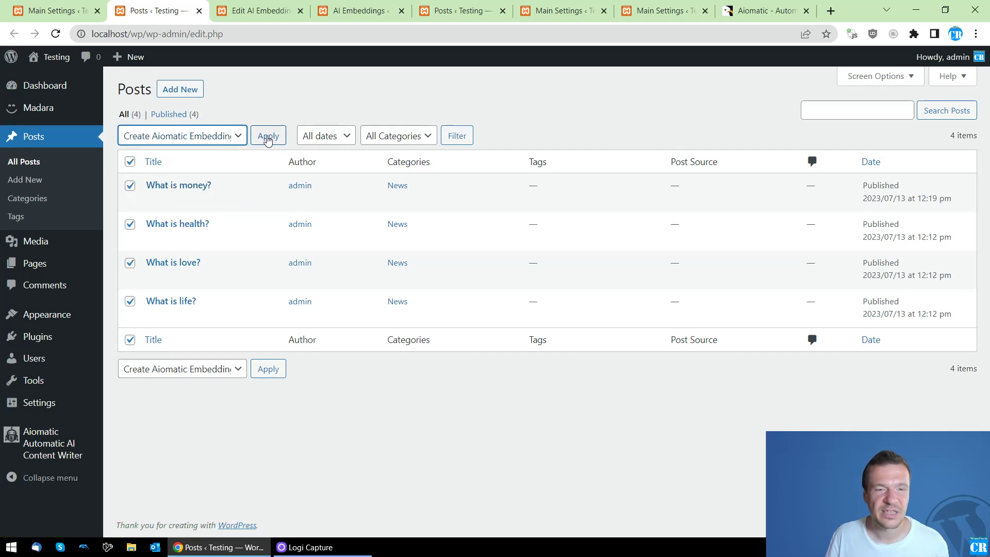
pyautogui.click(262, 102)
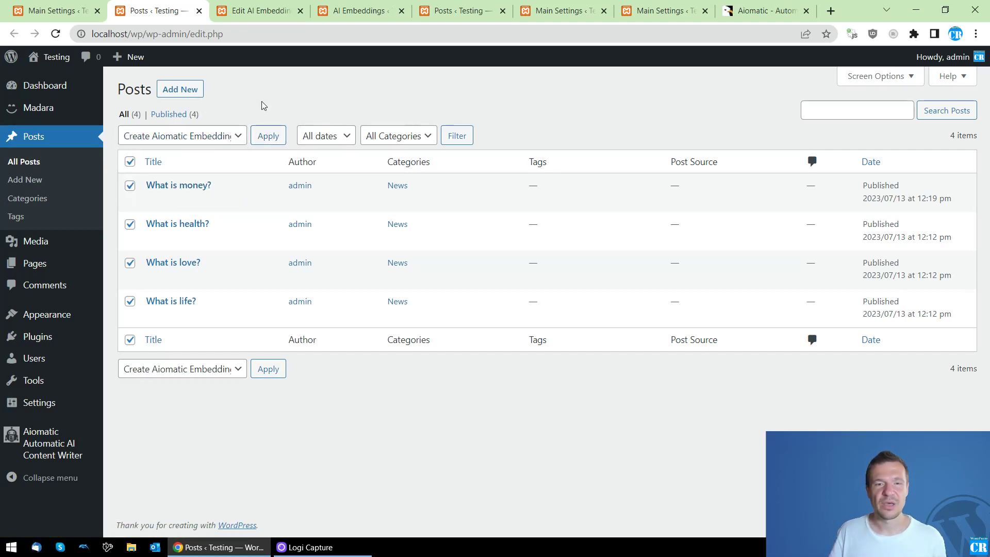
# Show the Aiomatic CodeCanyon product page with its $59 Regular License.
pyautogui.click(764, 11)
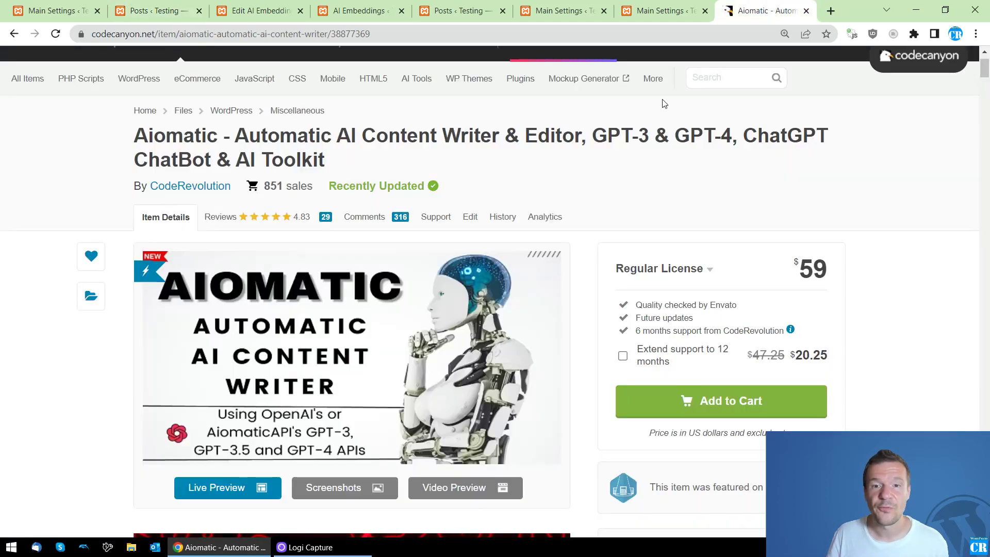